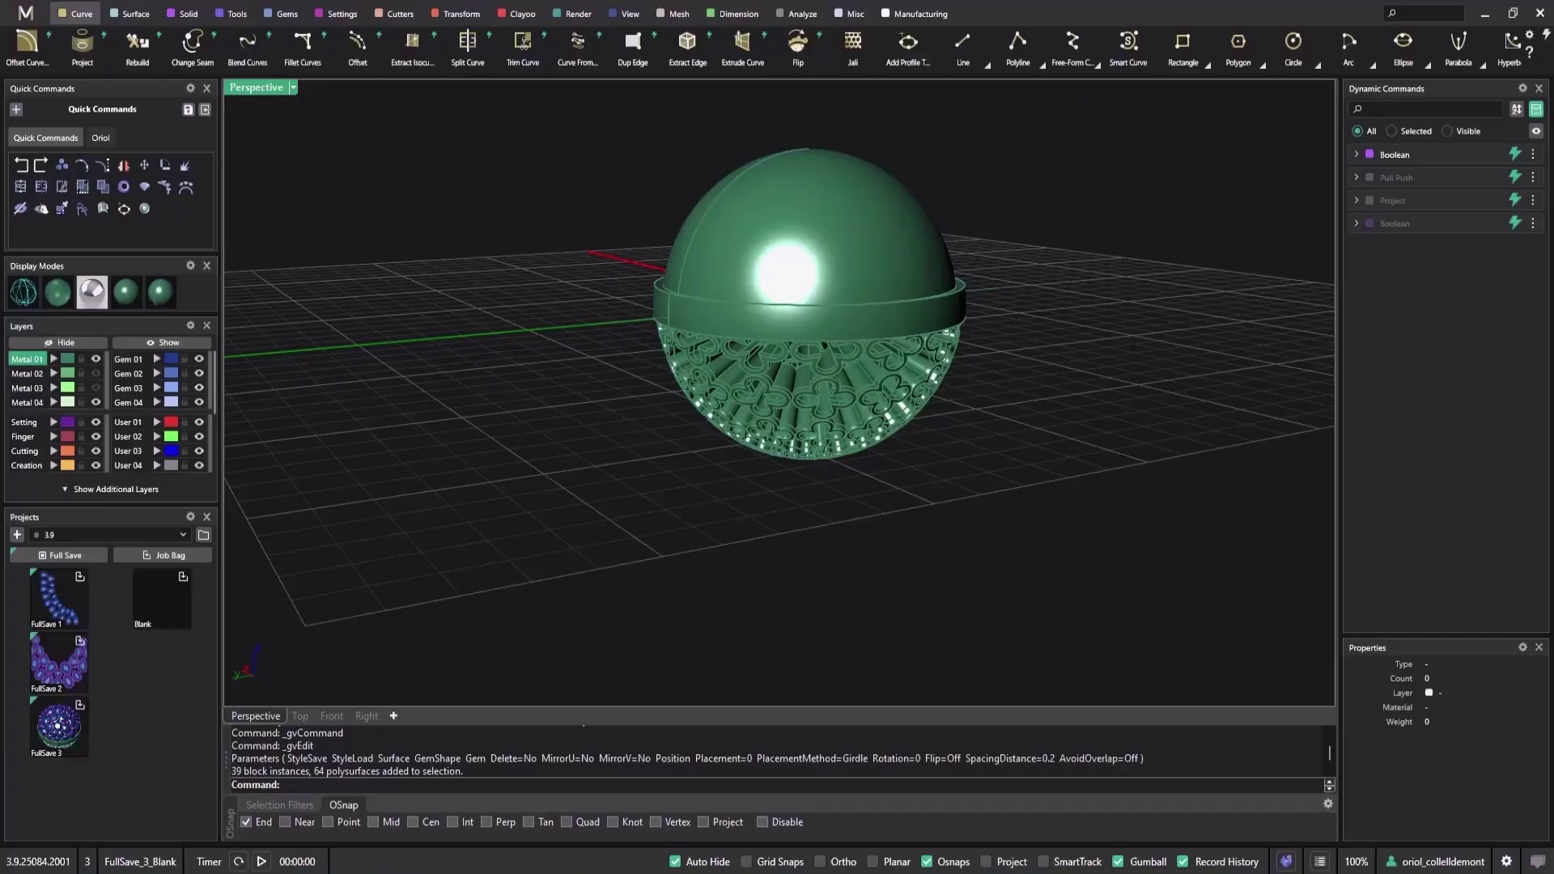
pyautogui.moveTo(1086, 319); pyautogui.dragTo(1065, 350, button='right')
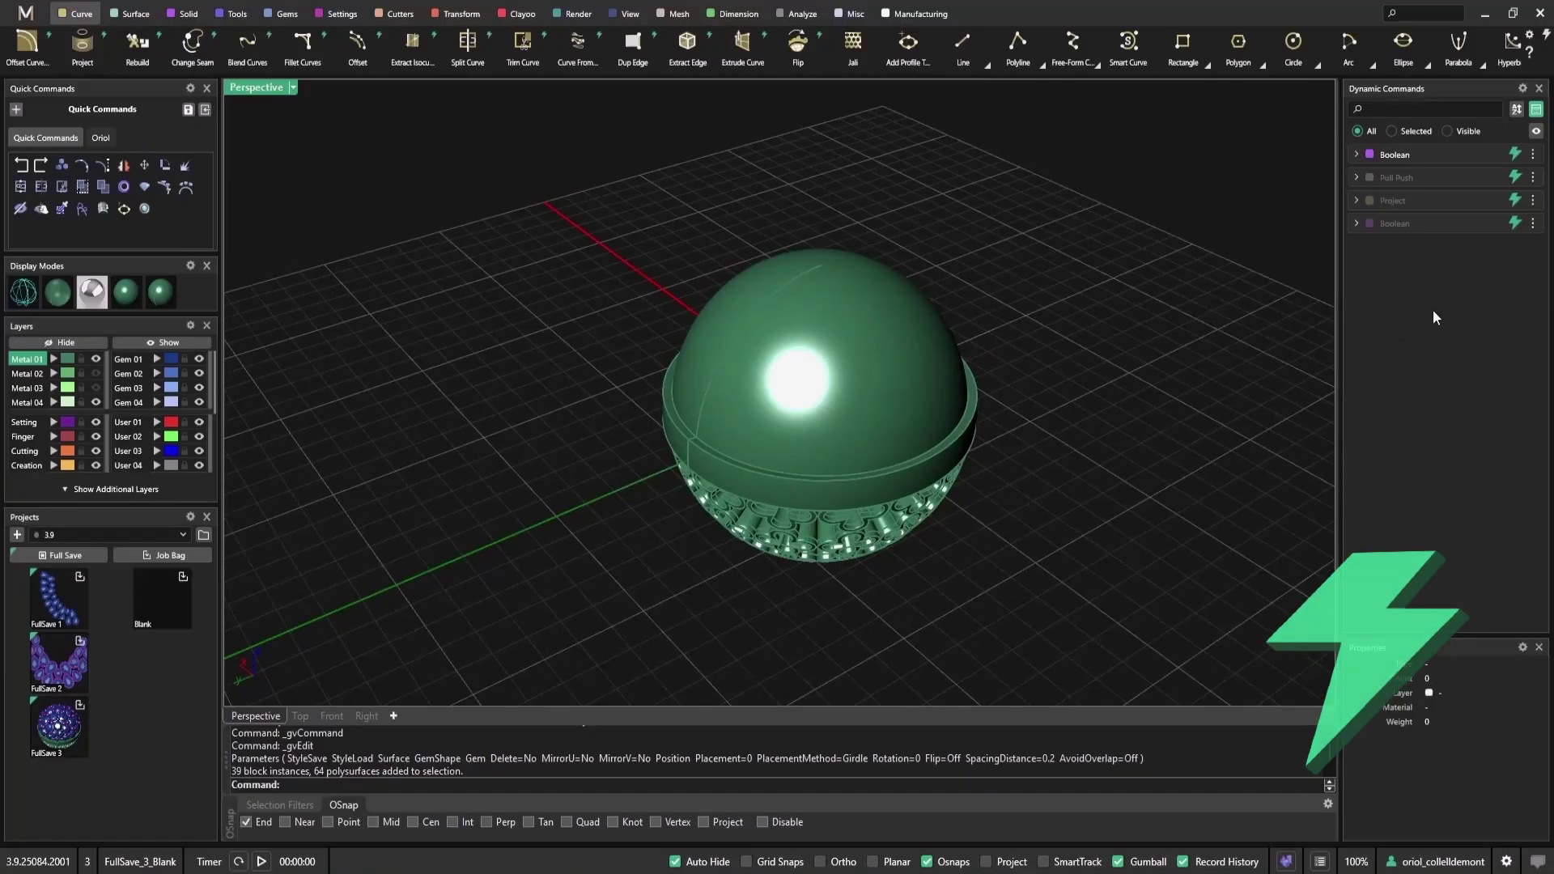
pyautogui.click(1515, 228)
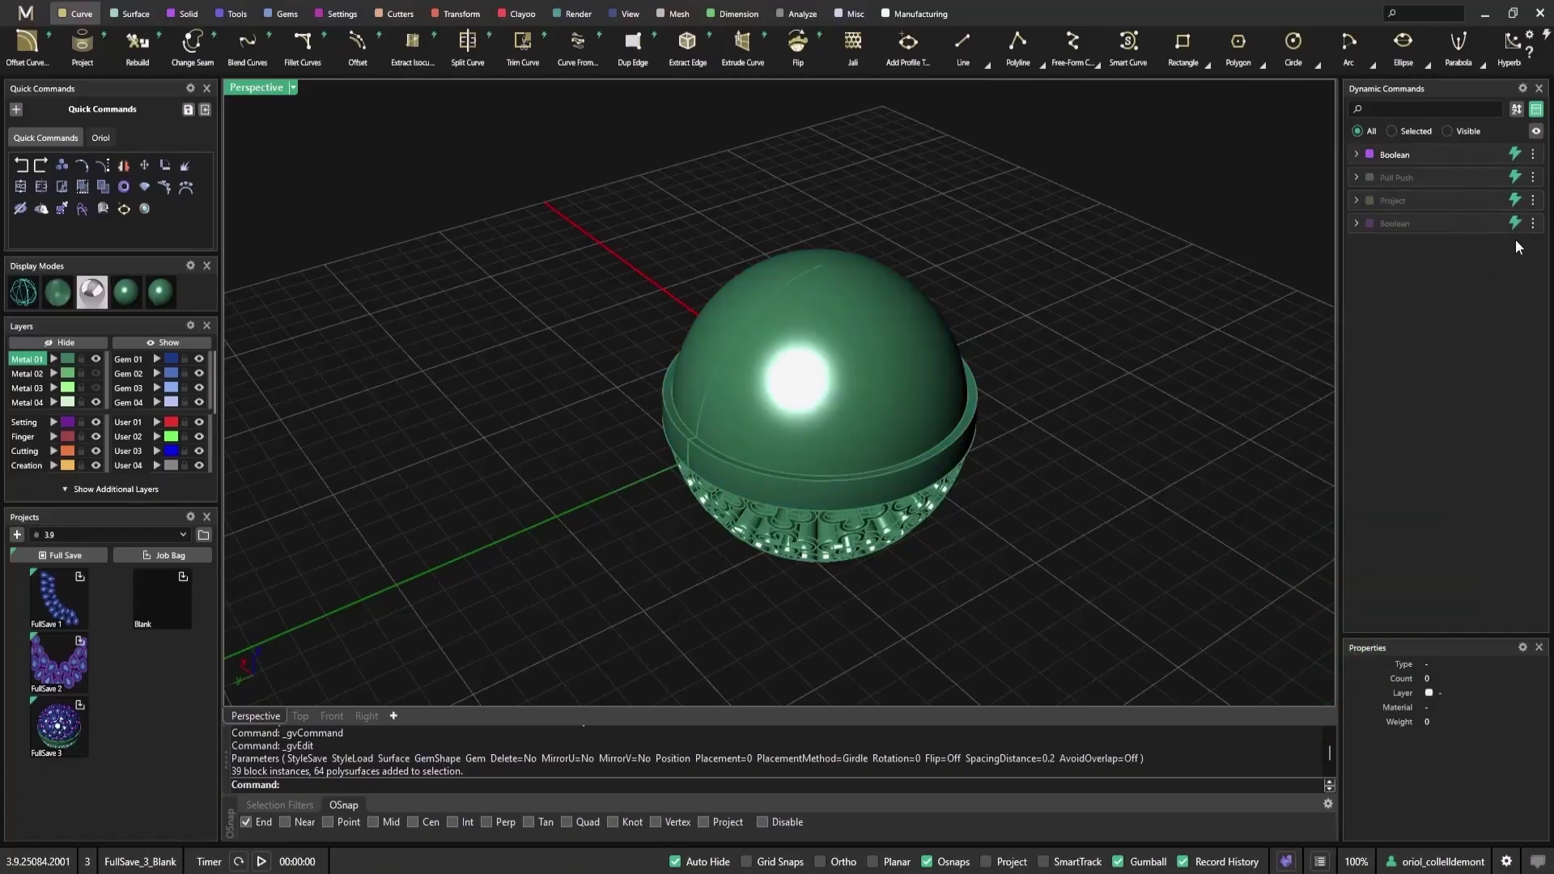
pyautogui.moveTo(1172, 323); pyautogui.dragTo(1138, 336, button='right')
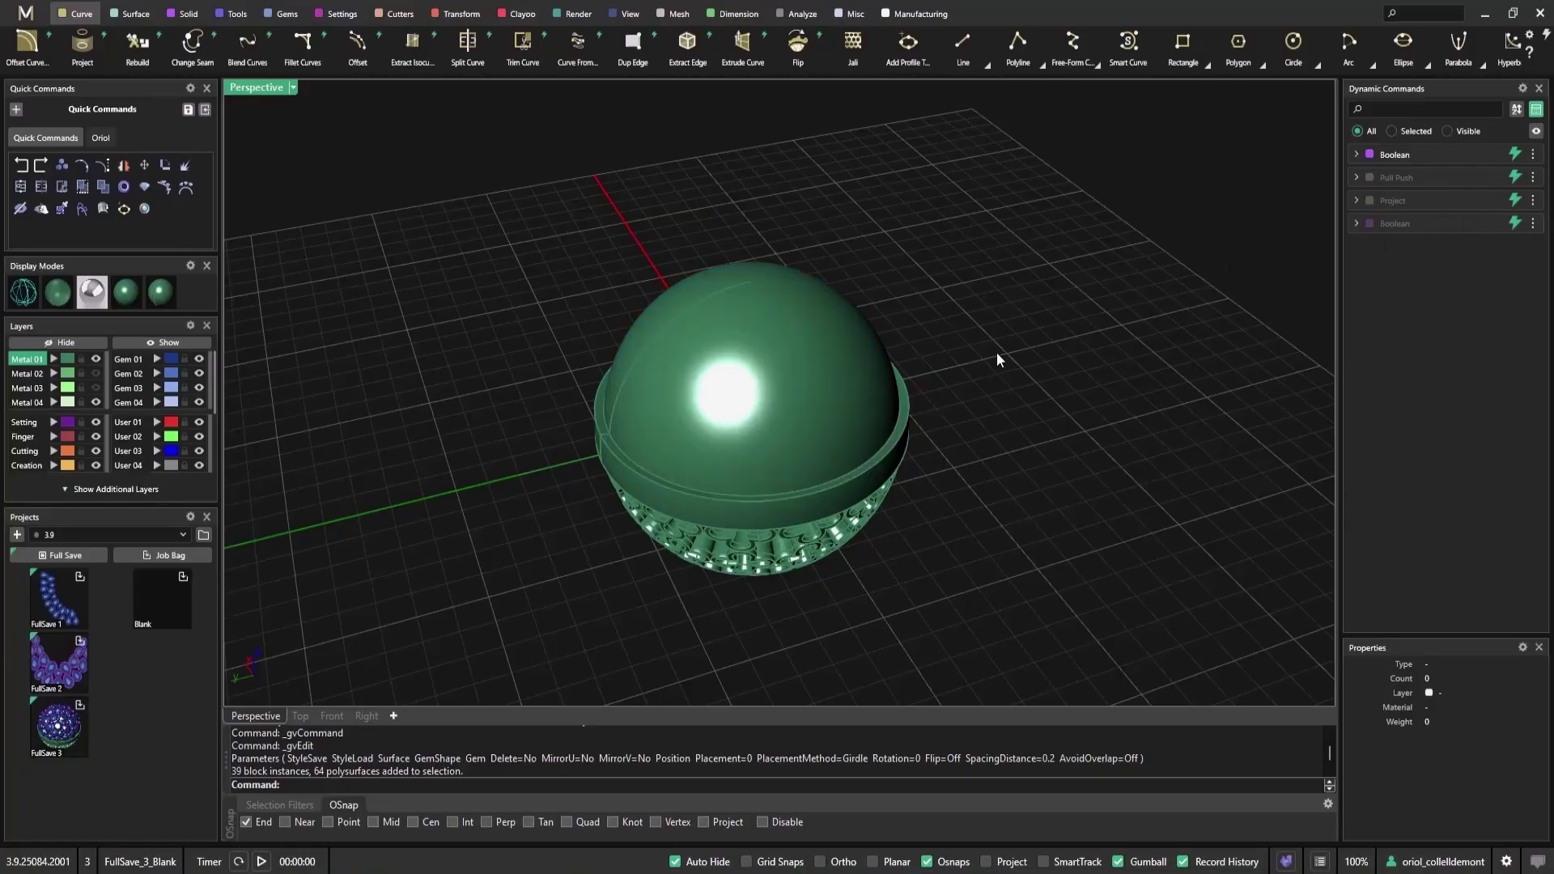
pyautogui.moveTo(997, 360); pyautogui.dragTo(955, 290, button='right')
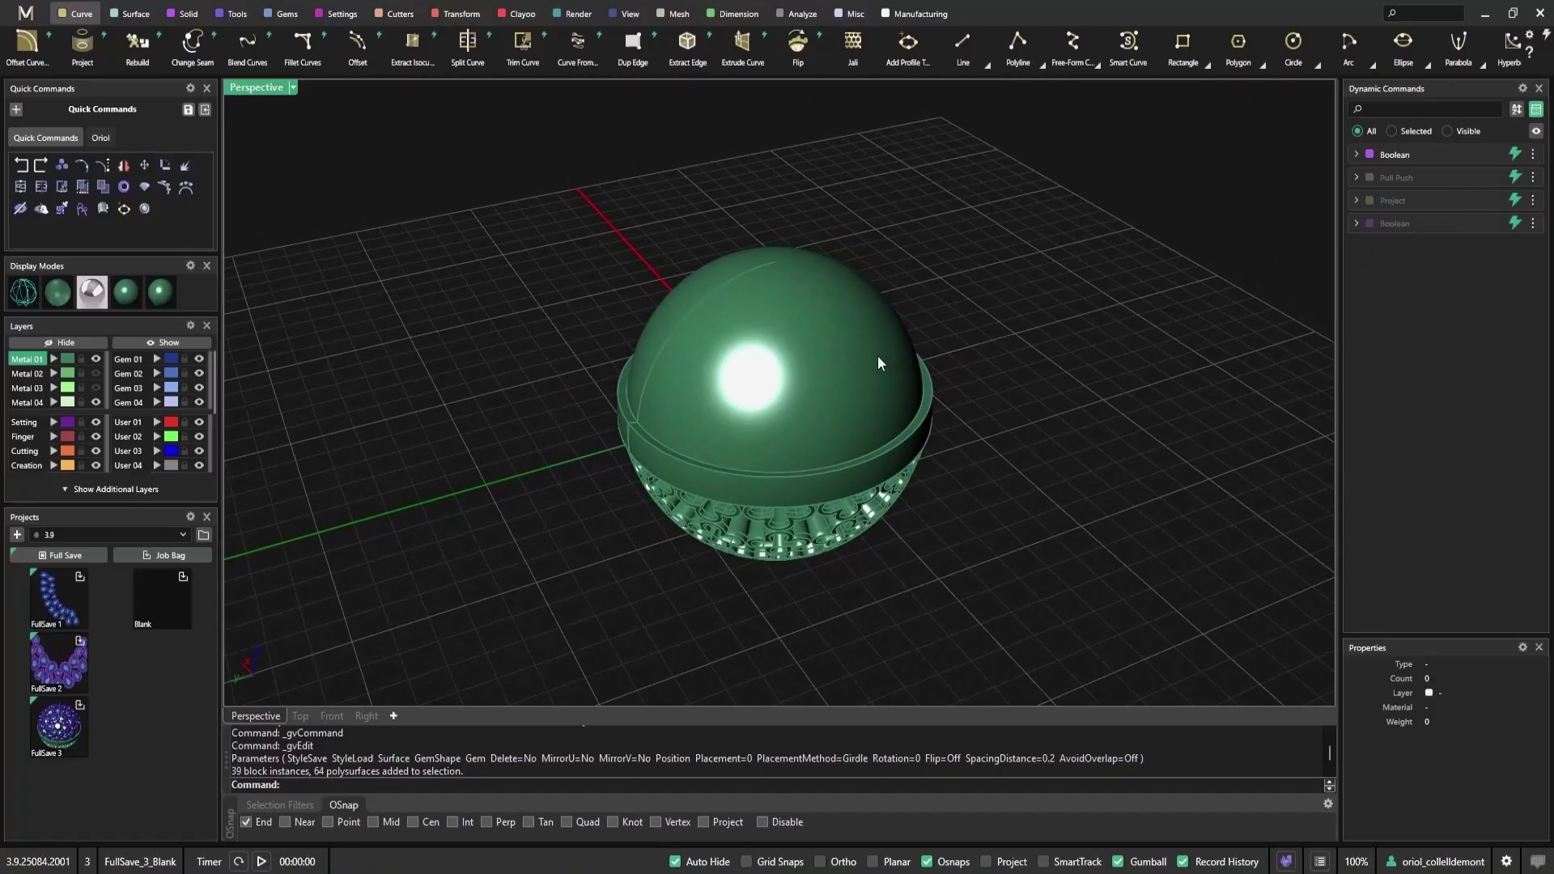
pyautogui.moveTo(1481, 189)
pyautogui.moveTo(891, 368); pyautogui.dragTo(939, 326, button='right')
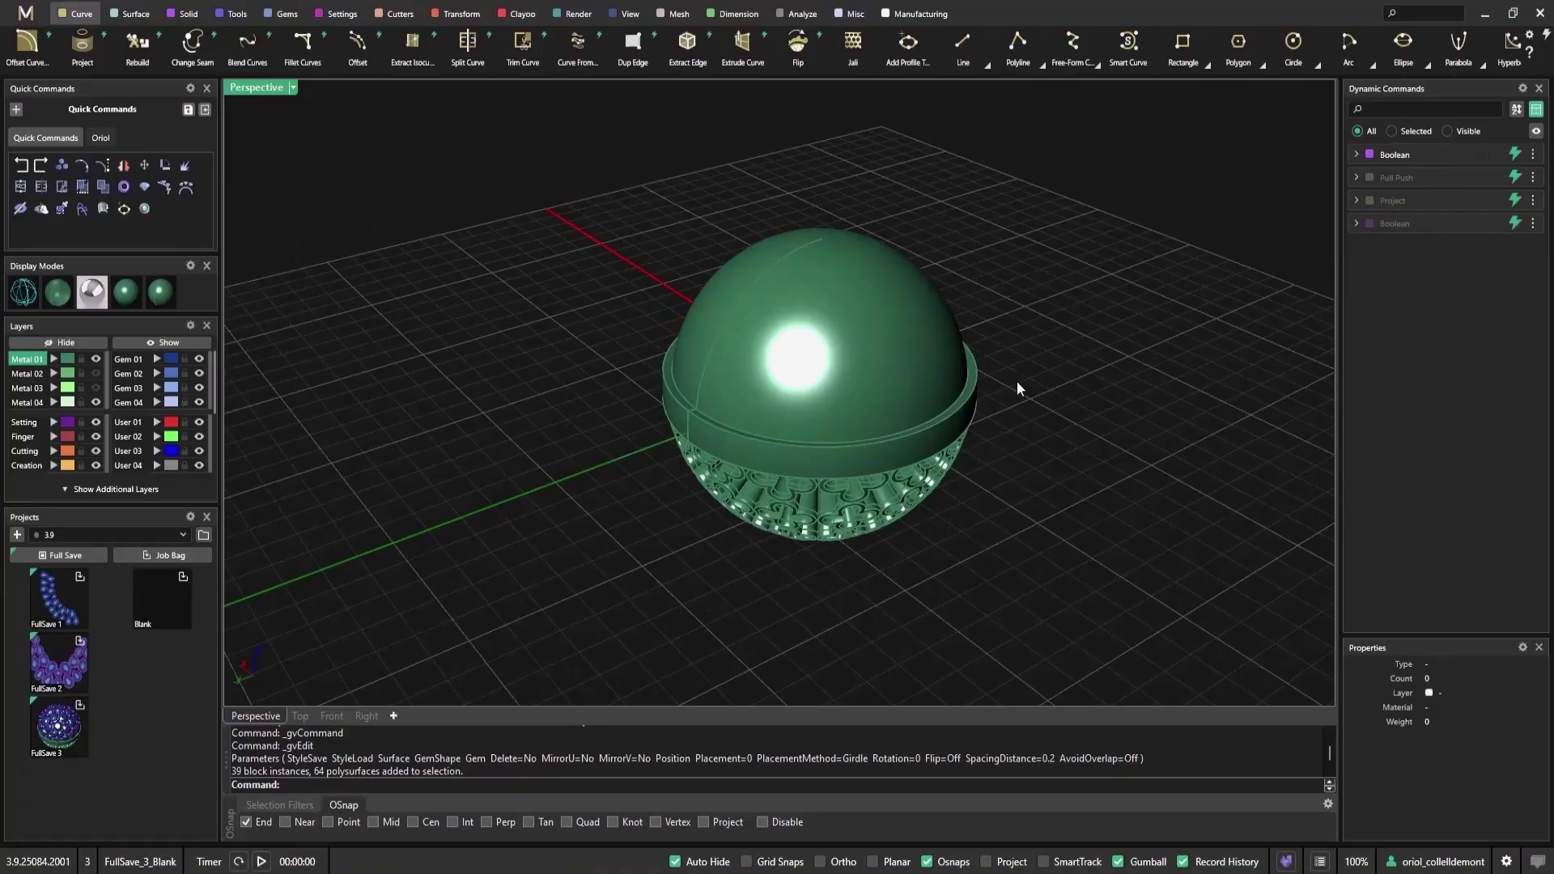
pyautogui.moveTo(1017, 385); pyautogui.dragTo(1049, 402, button='right')
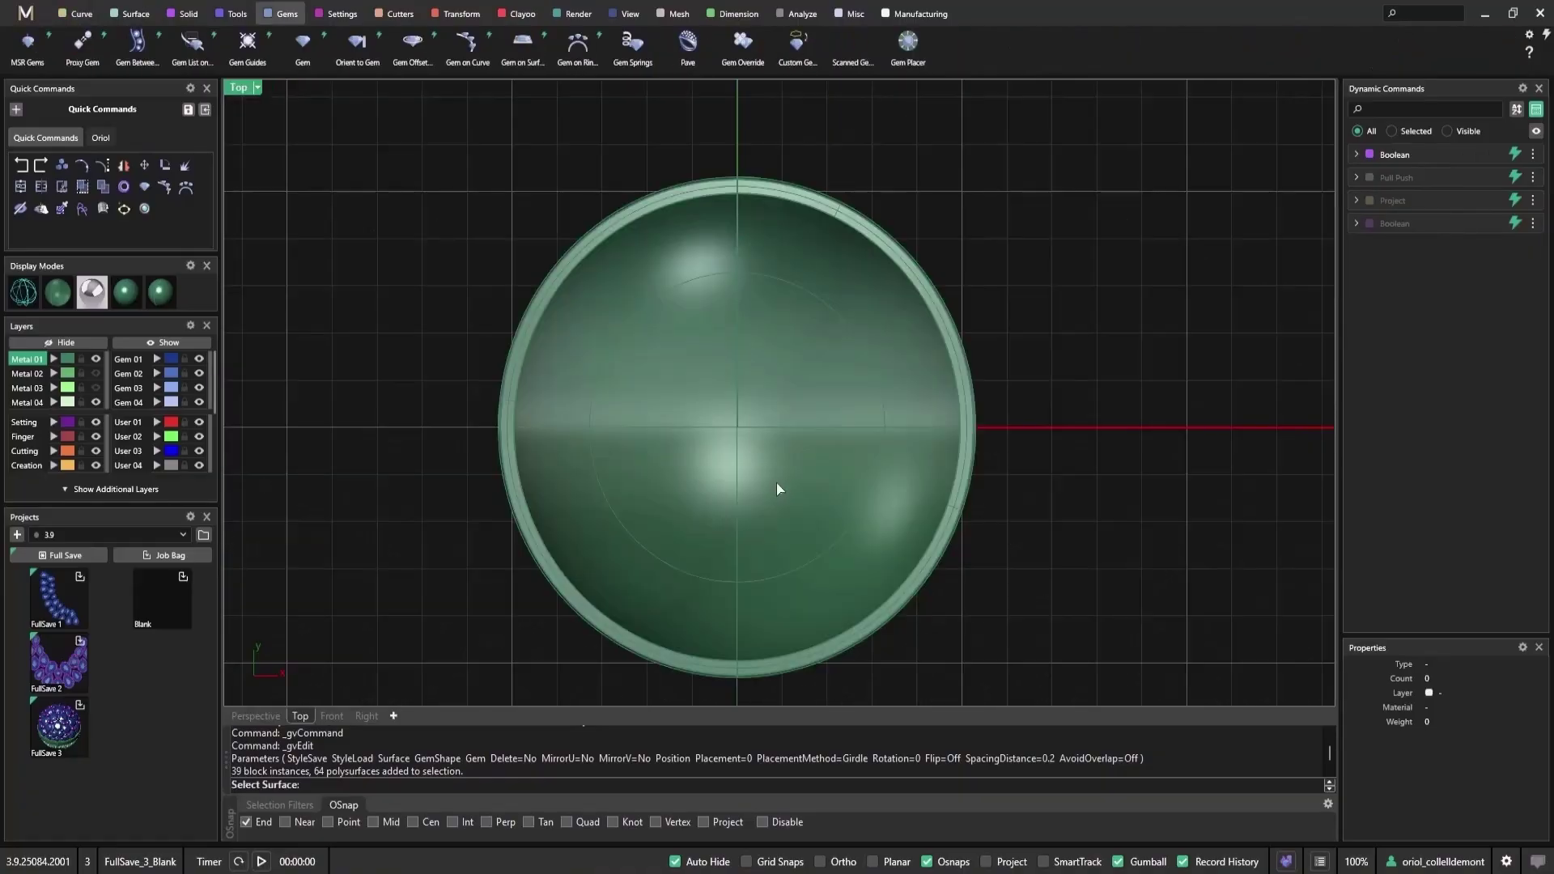
# - Run Gem Placer on the dome surface with a spacing distance of 0.20 and place a 2.00 mm gem at the dome's centre
pyautogui.press('Return')
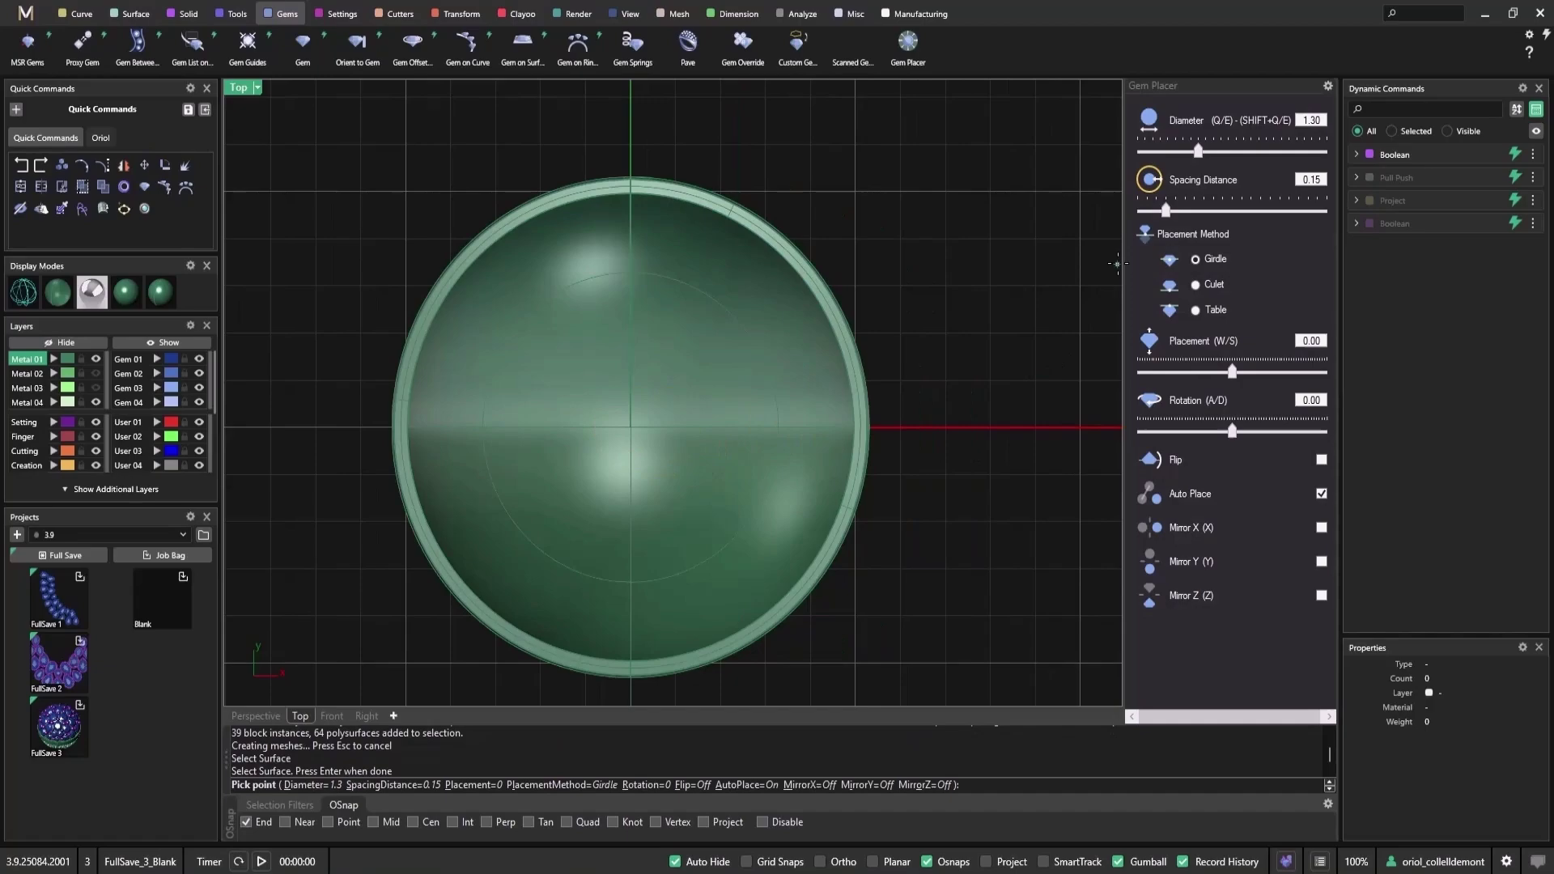
pyautogui.moveTo(1175, 213); pyautogui.dragTo(1174, 211)
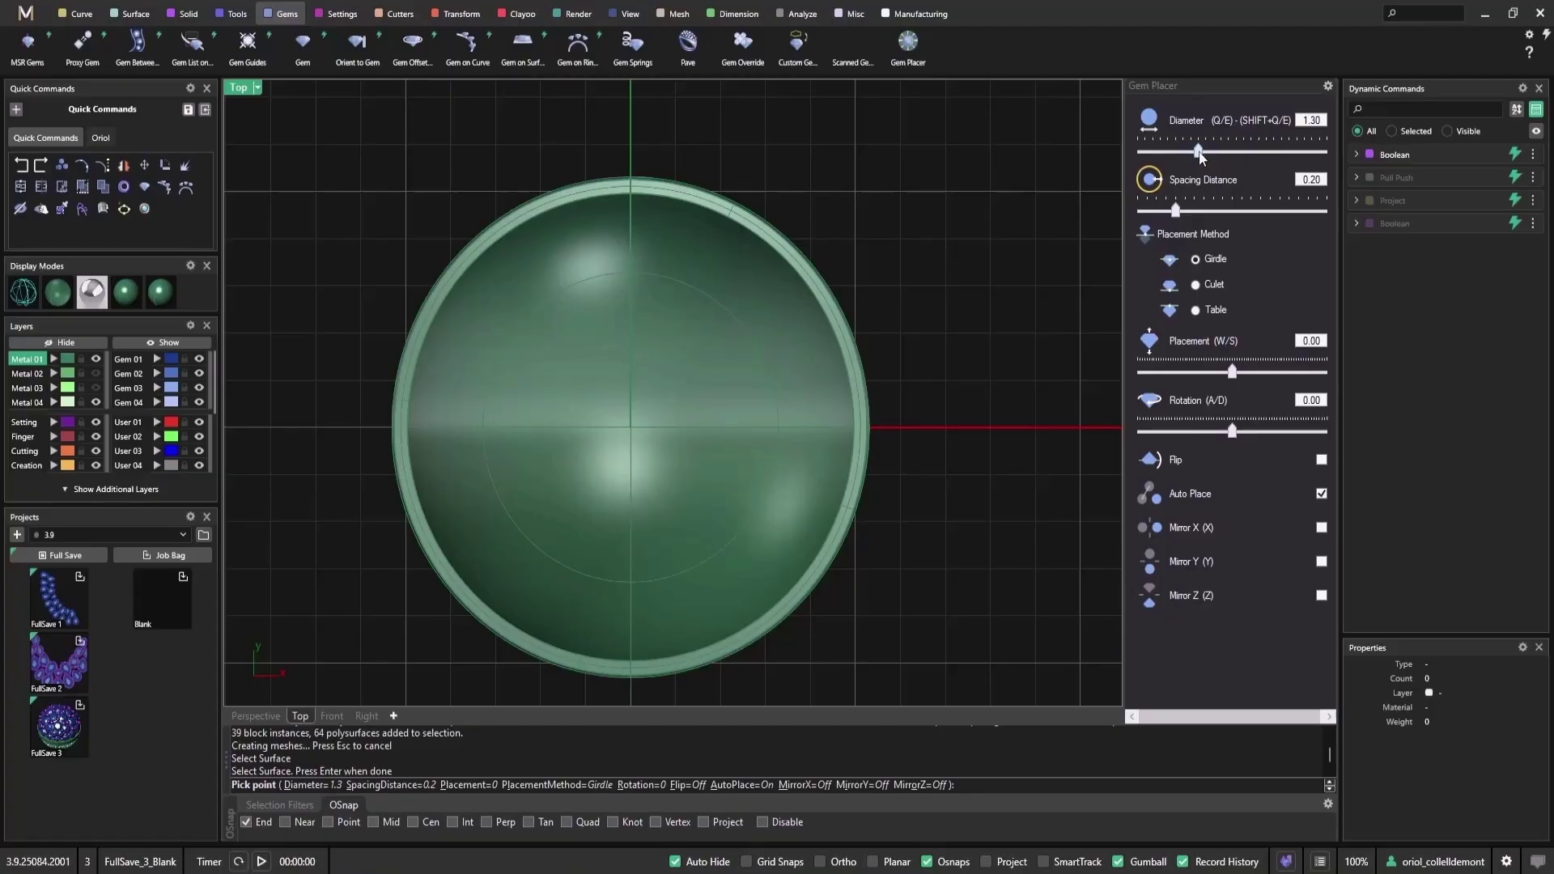
pyautogui.moveTo(1200, 156); pyautogui.dragTo(1220, 157)
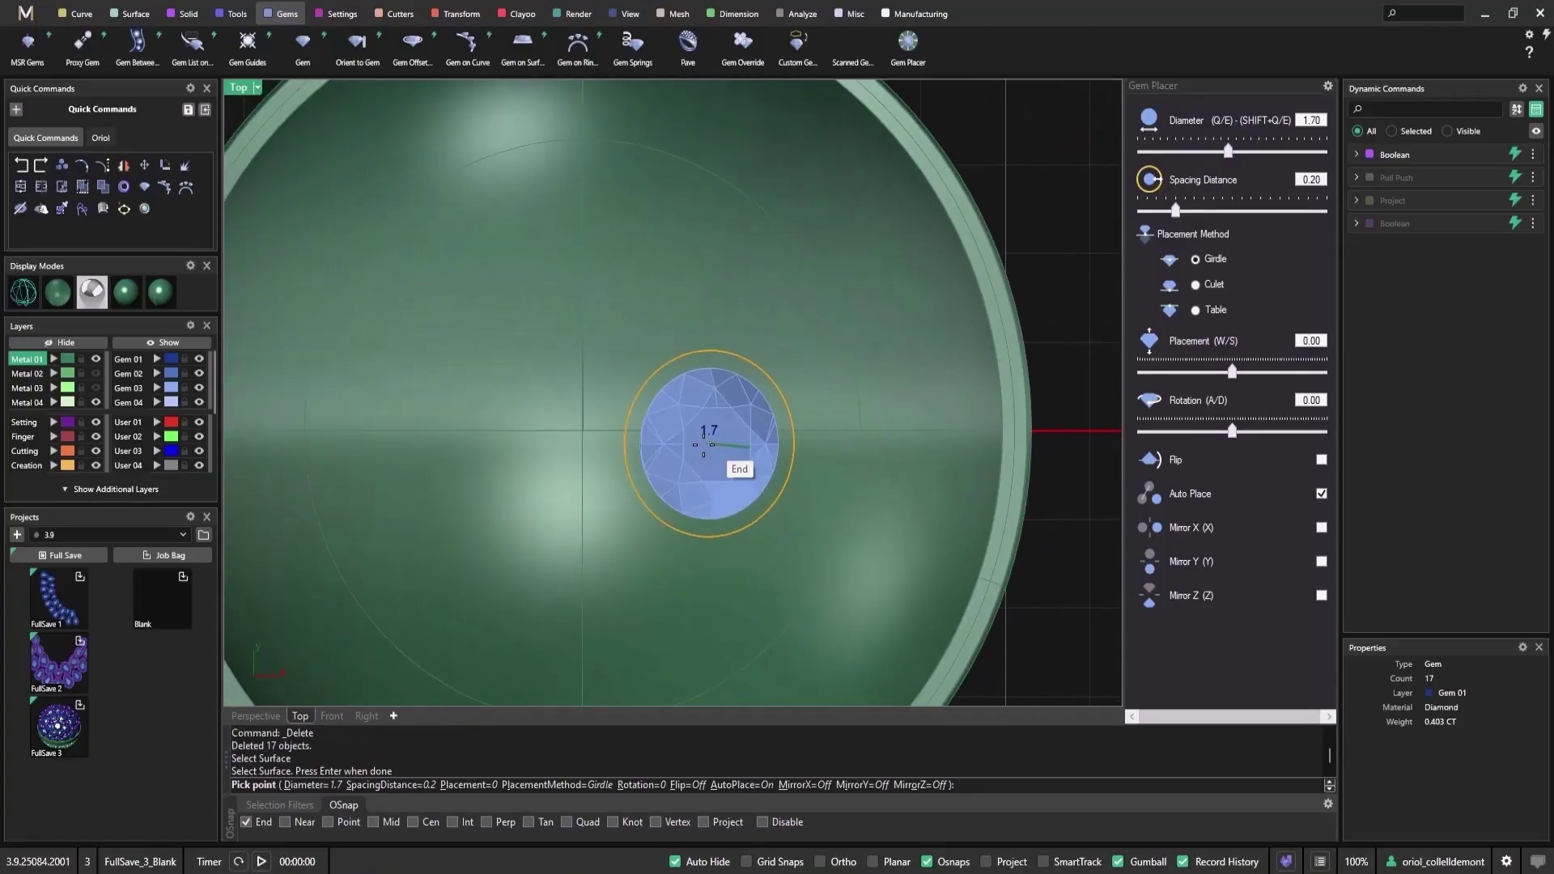
pyautogui.press('e')
pyautogui.press('e')
pyautogui.press('e')
pyautogui.click(583, 430)
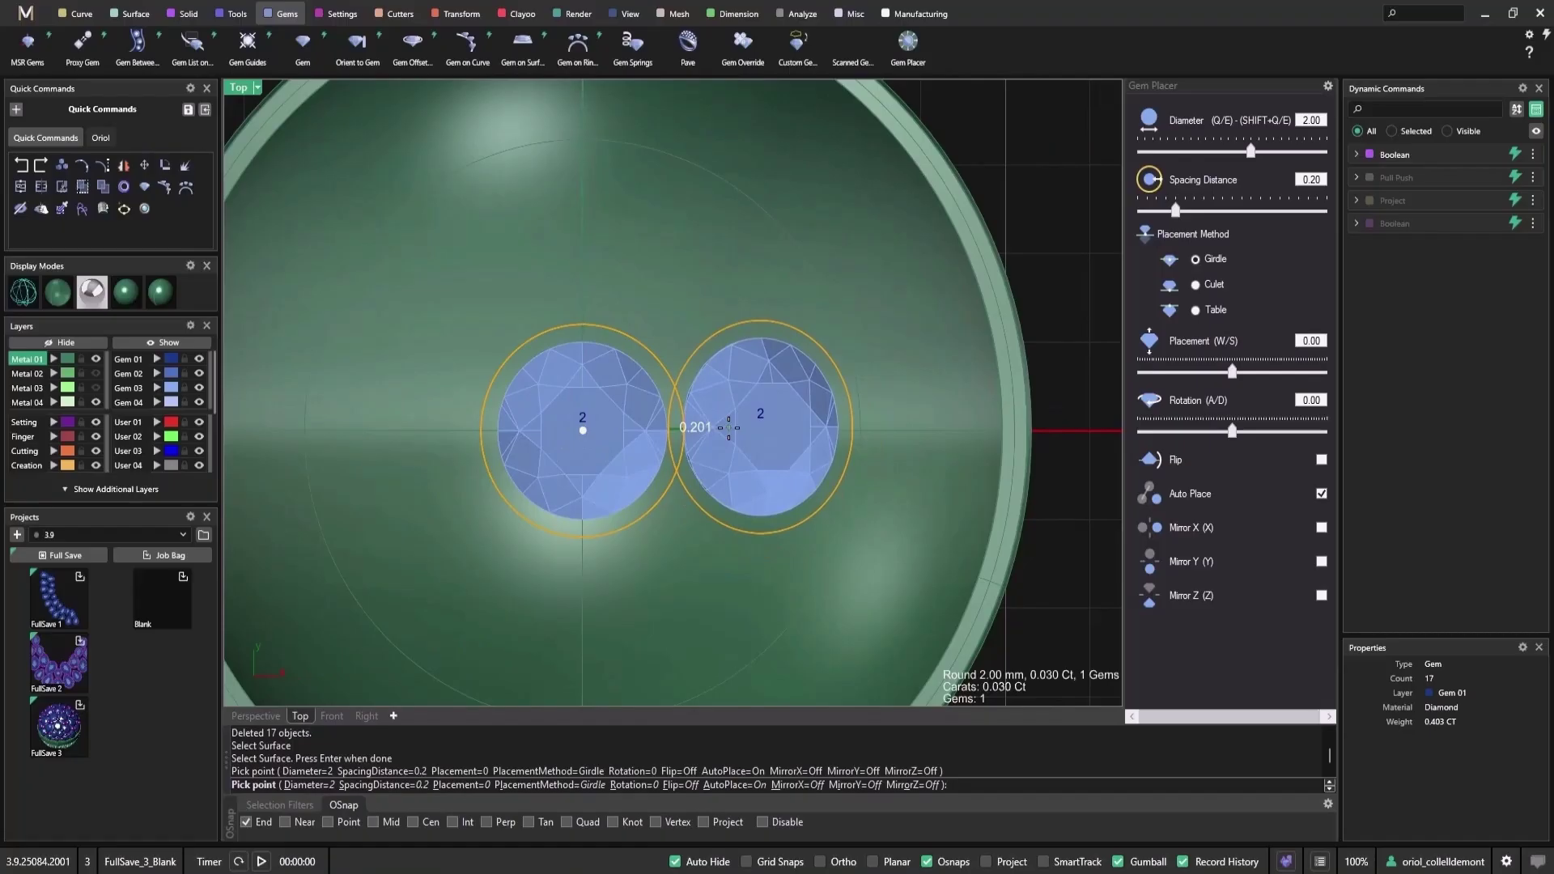
# - Turn on Mirror X and place mirrored pairs of 2.00 mm gems plus a 1.70 mm pair outward from the centre gem
pyautogui.click(1322, 529)
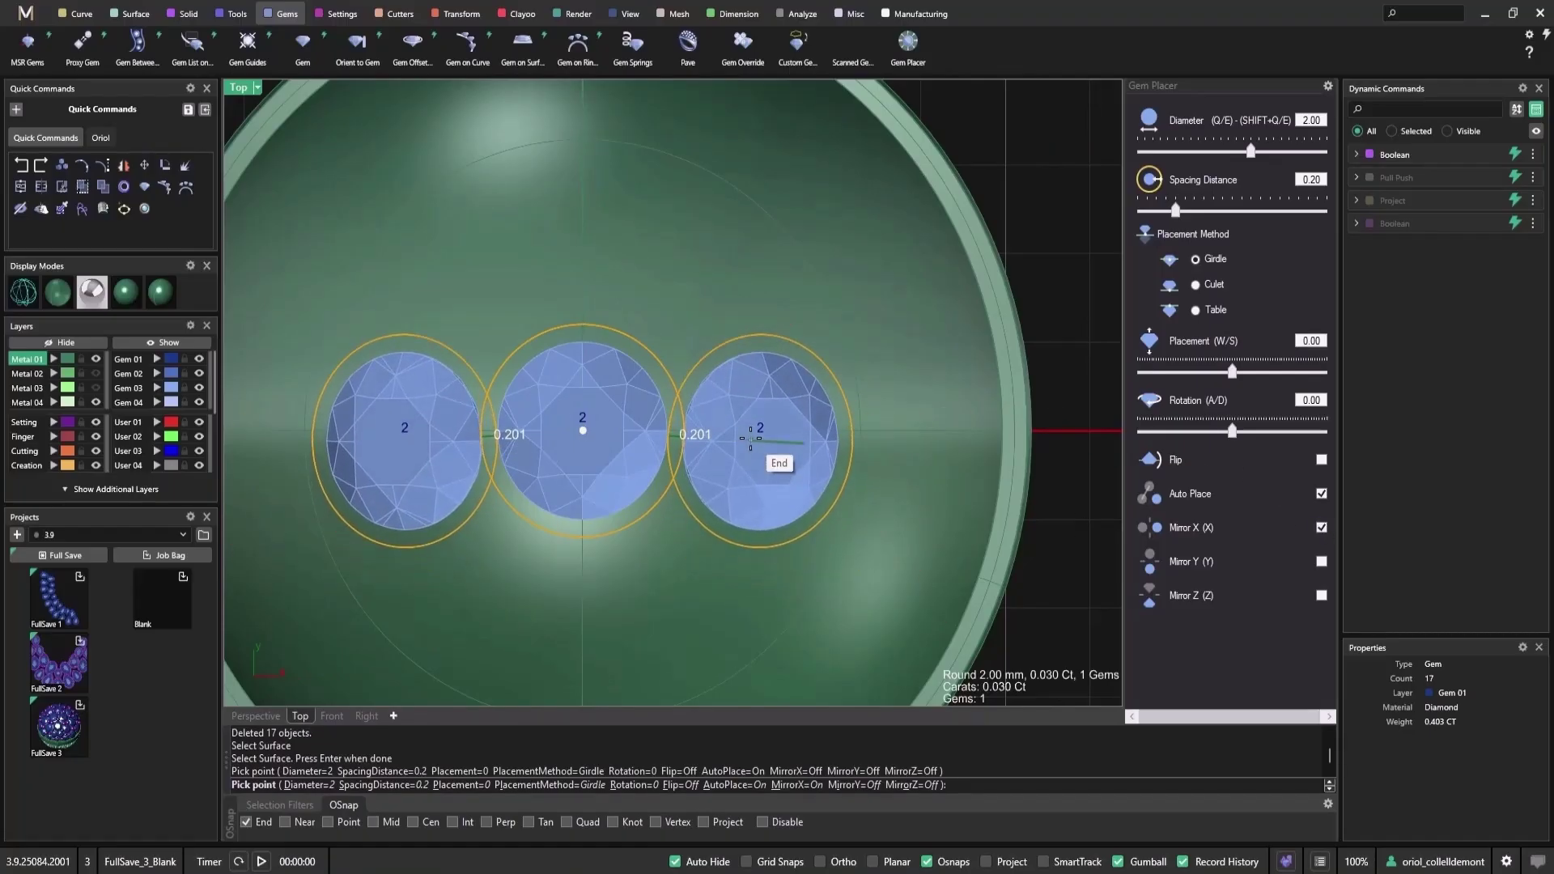
pyautogui.scroll(4, 737, 433)
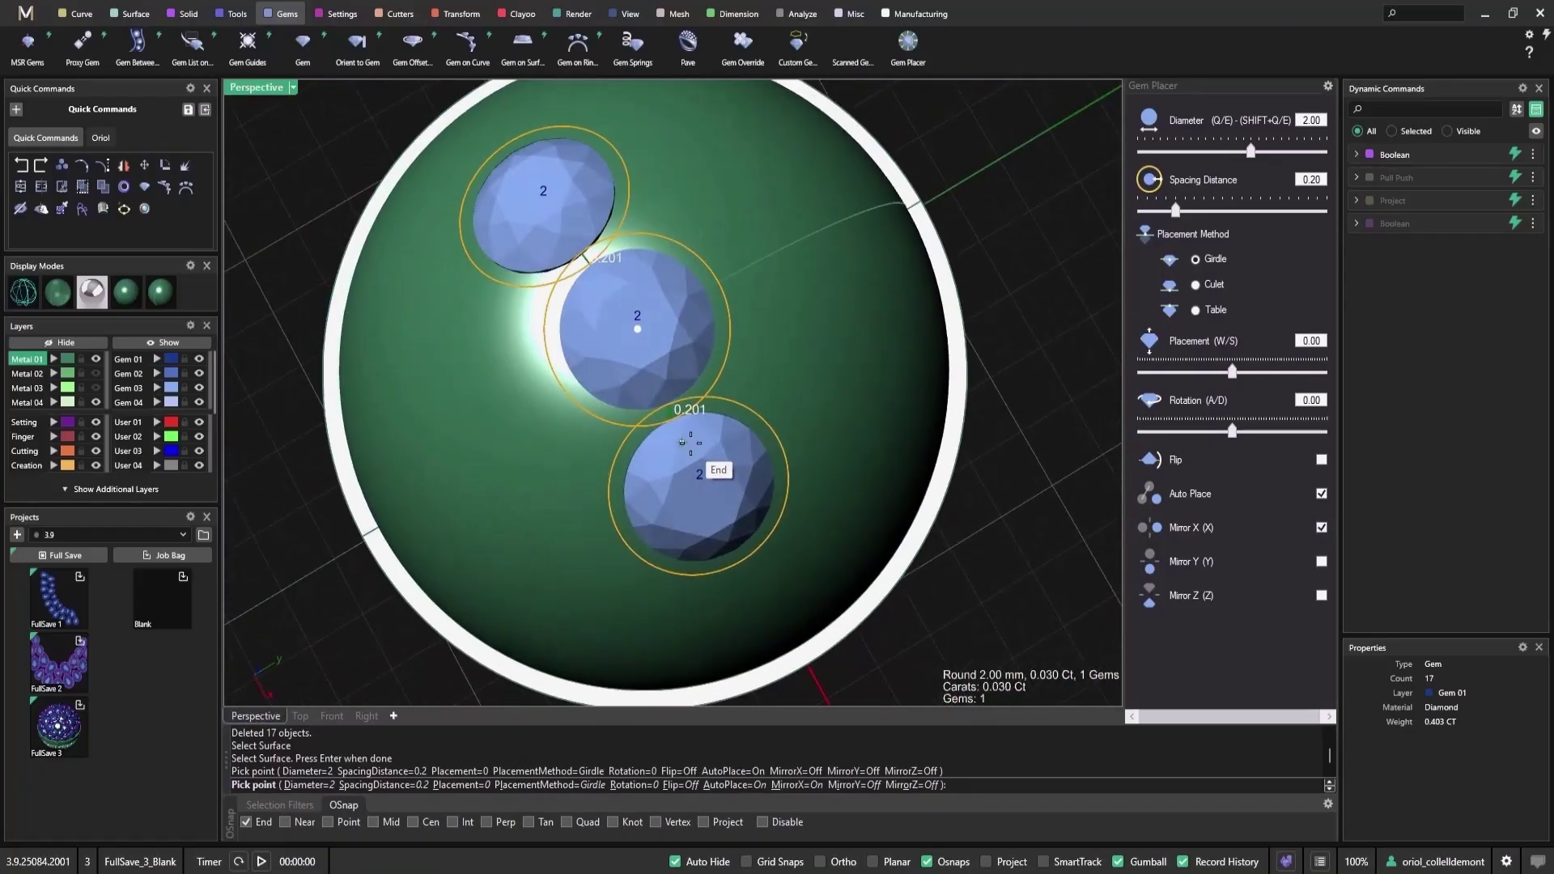
pyautogui.press('q')
pyautogui.press('q')
pyautogui.scroll(4, 675, 455)
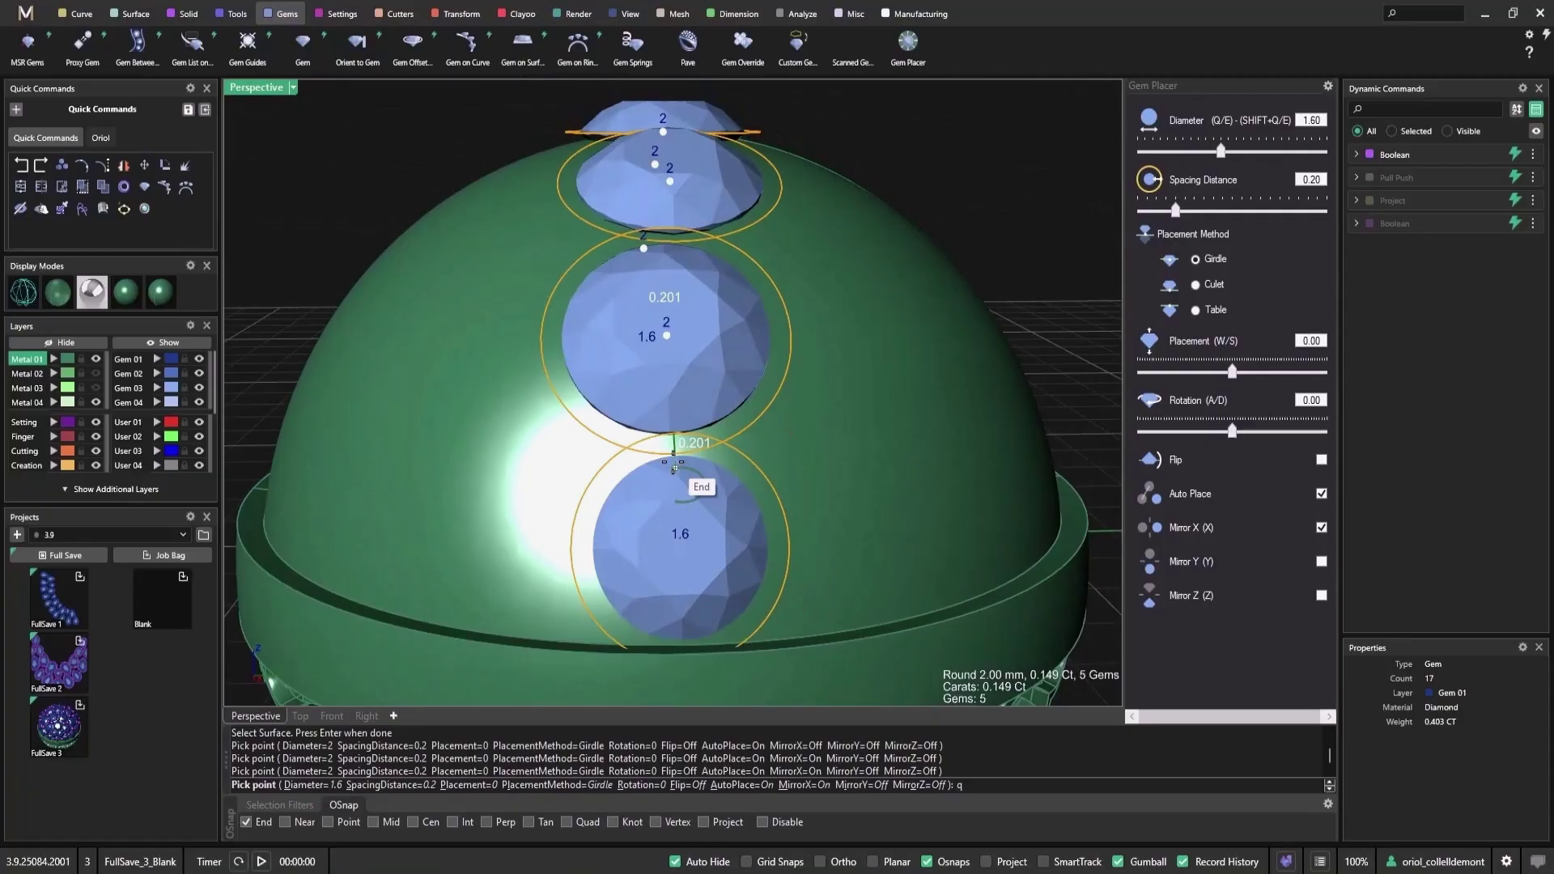
pyautogui.press('q')
pyautogui.click(662, 455)
# - Place two mirrored pairs of 1.80 mm gems in a second row below the first row
pyautogui.moveTo(586, 473); pyautogui.dragTo(762, 520, button='right')
pyautogui.press('e')
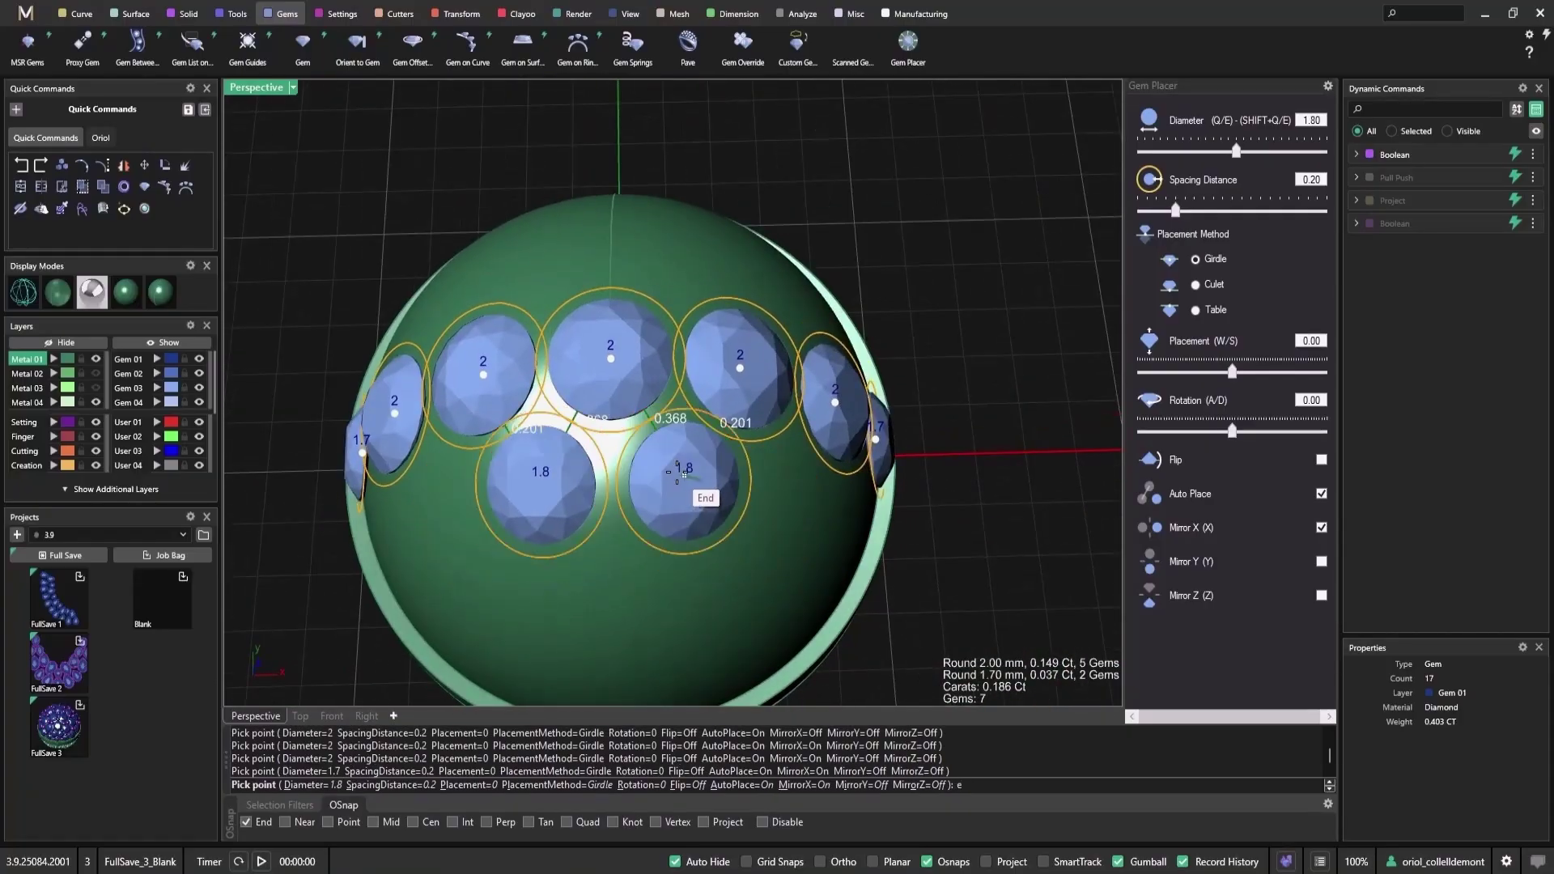
pyautogui.scroll(6, 690, 466)
pyautogui.click(701, 463)
pyautogui.moveTo(712, 461); pyautogui.dragTo(809, 411, button='right')
pyautogui.scroll(-7, 723, 425)
pyautogui.click(716, 437)
# - Extend the pavé toward the rim with a mirrored 2.00 mm pair, a central 1.80 mm gem and mirrored 1.50 mm gems
pyautogui.scroll(5, 817, 408)
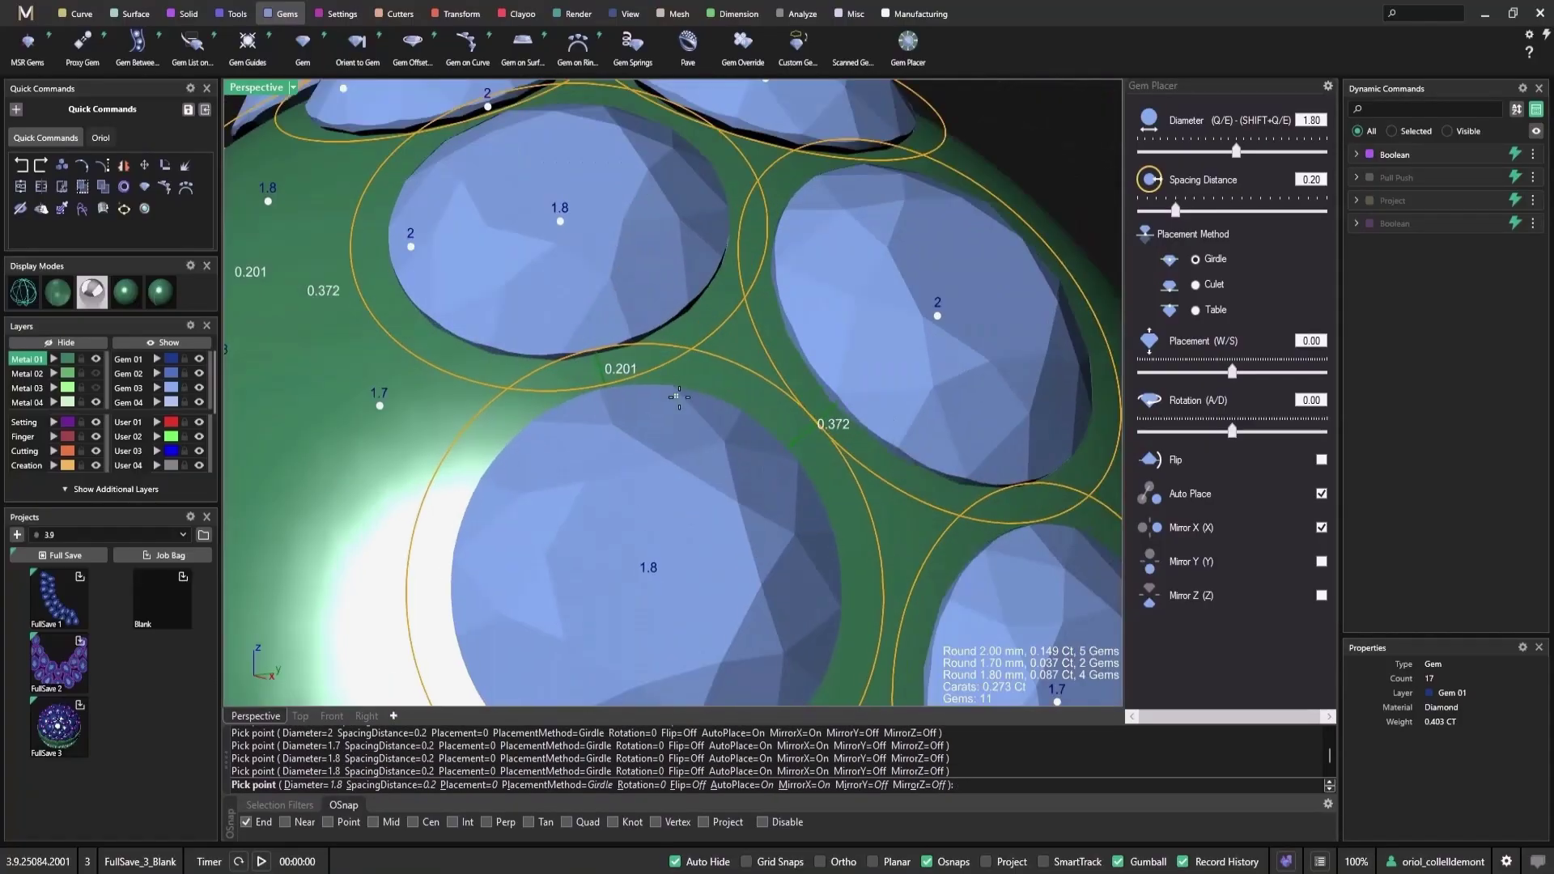
pyautogui.press('e')
pyautogui.press('e')
pyautogui.scroll(-5, 838, 407)
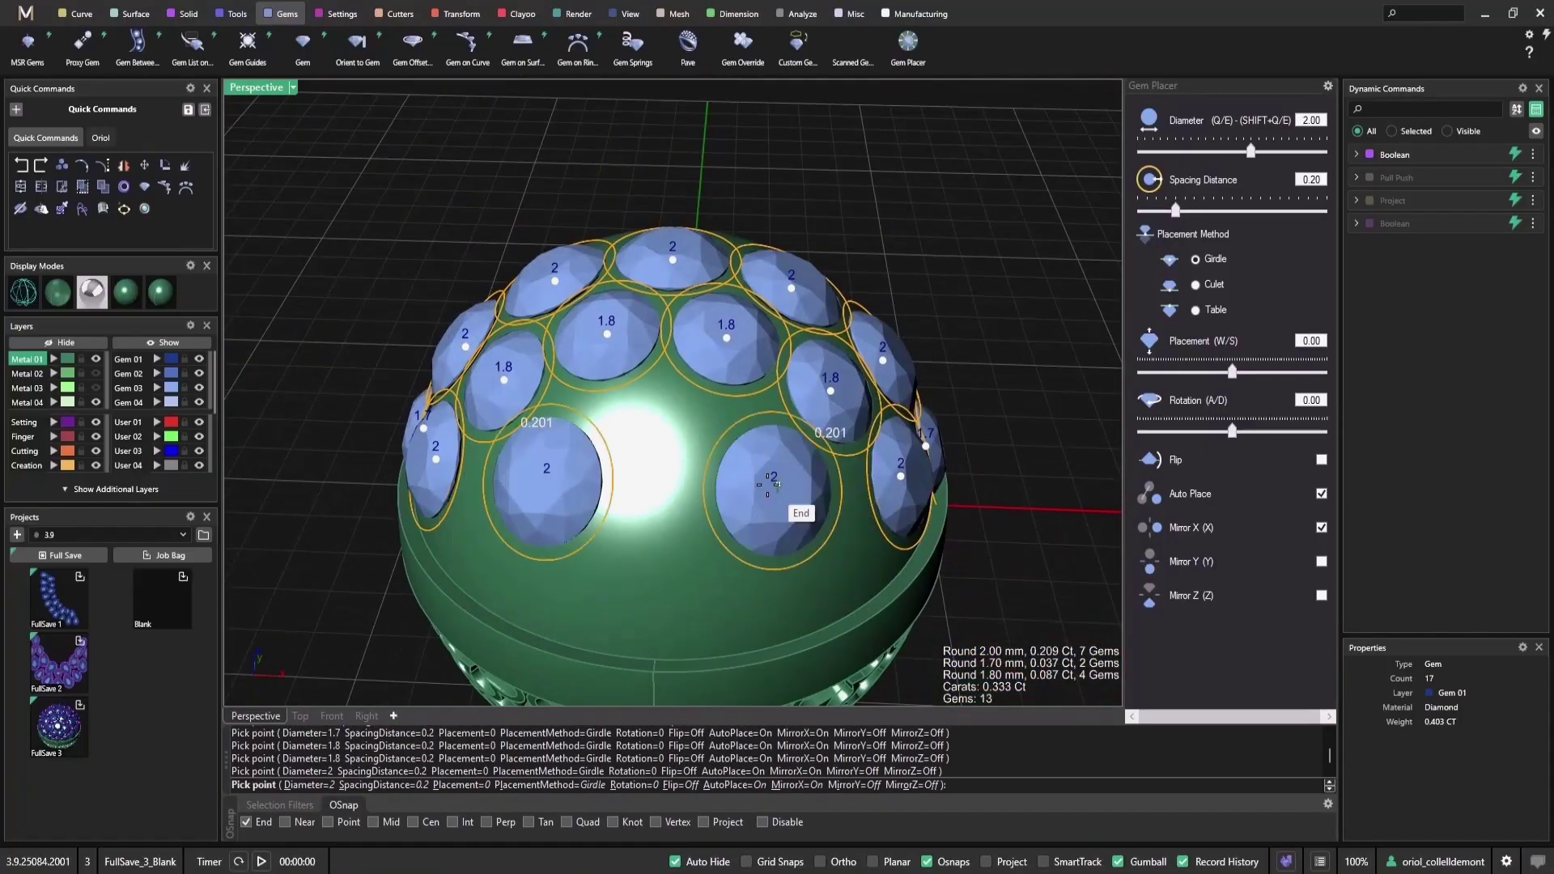
pyautogui.scroll(5, 790, 516)
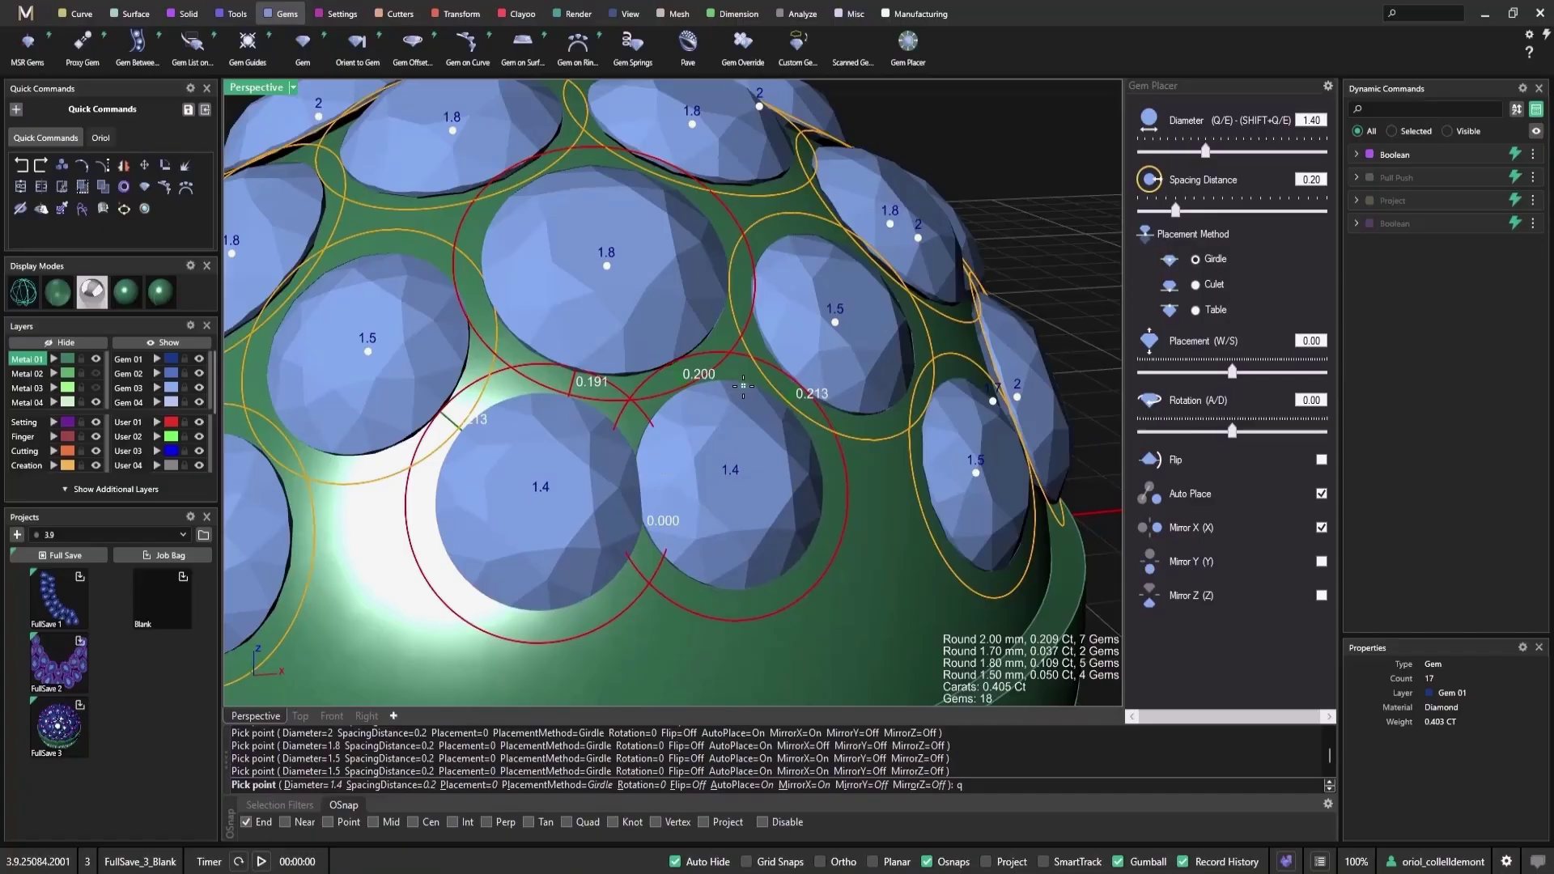
# - Fill the space above the rim with 1.30 mm gems and a single unmirrored 1.40 mm gem, and finish the gem placement
pyautogui.press('x')
pyautogui.press('e')
pyautogui.click(493, 521)
pyautogui.scroll(-12, 567, 546)
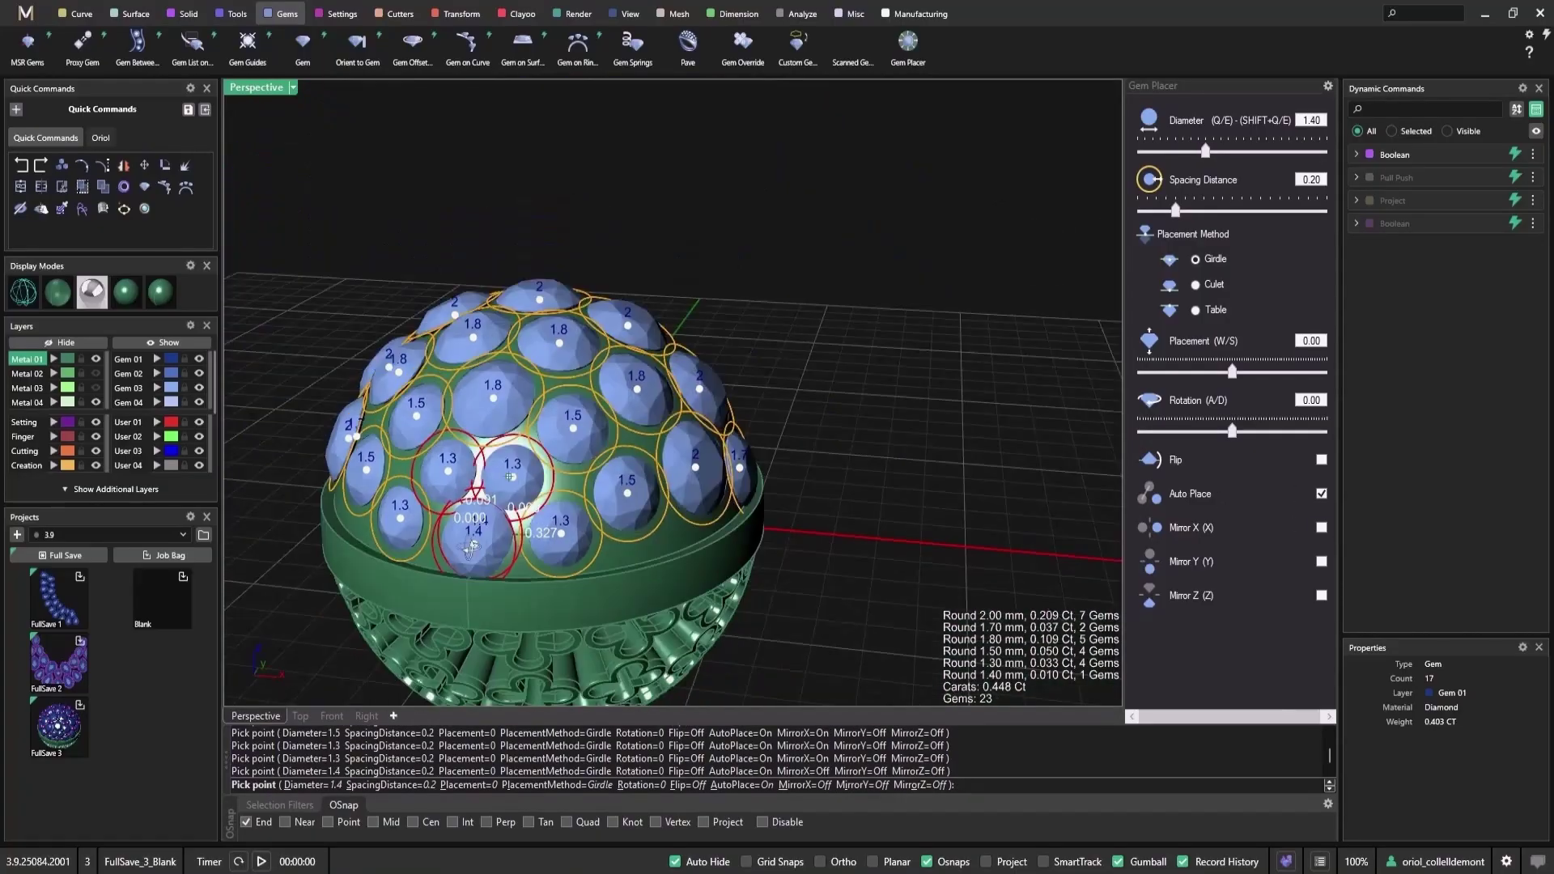
pyautogui.press('Return')
# - Mirror the placed gems onto the other half of the dome, leaving the gems along the dividing line out of the selection
pyautogui.moveTo(955, 437); pyautogui.dragTo(814, 475, button='right')
pyautogui.scroll(3, 856, 381)
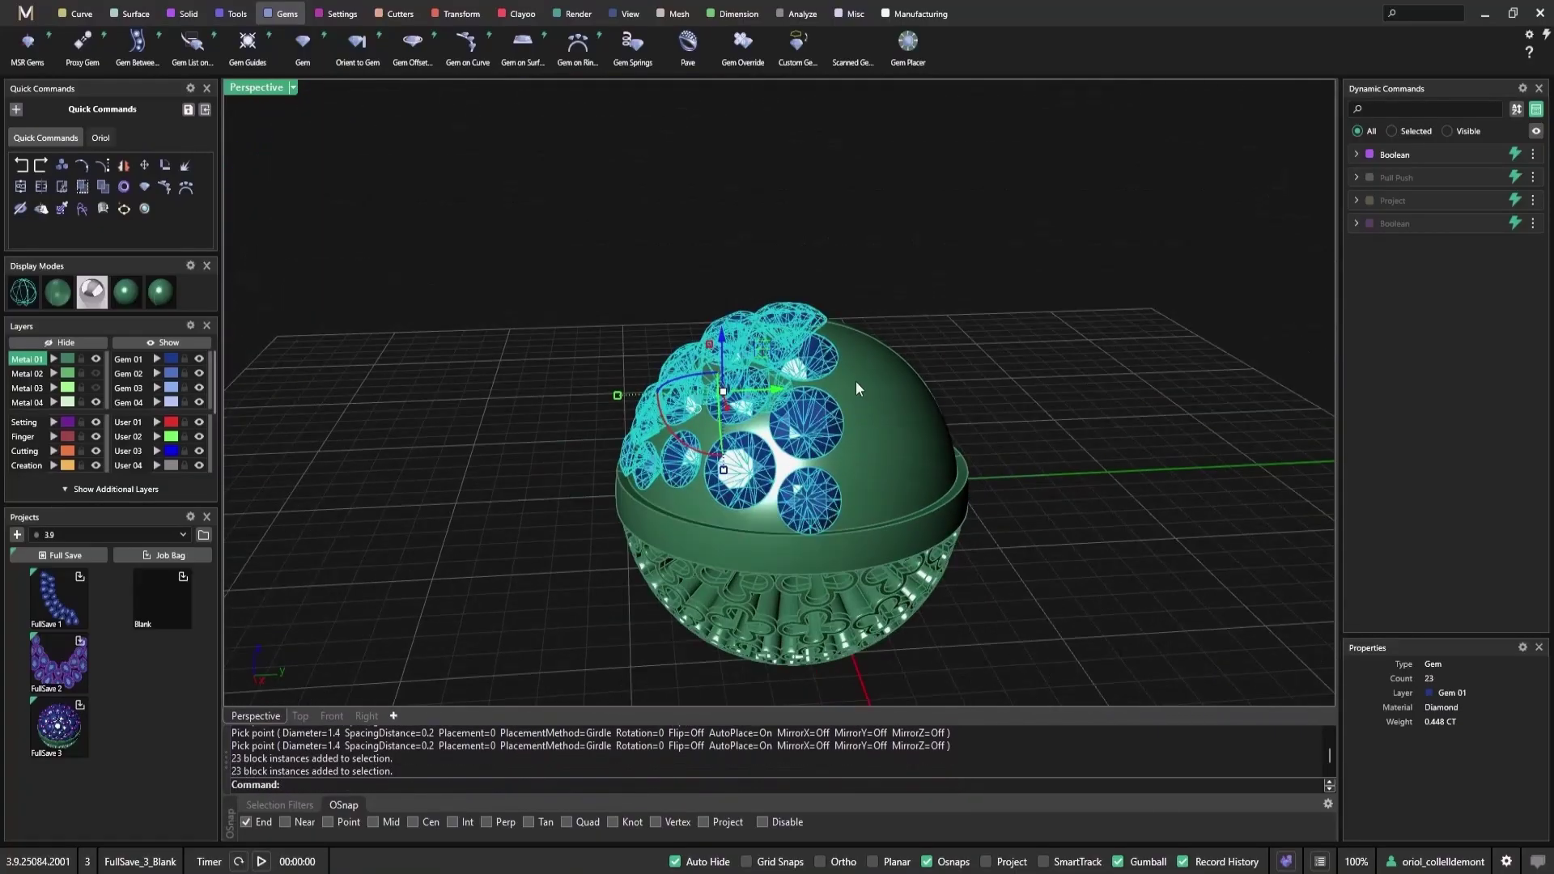
pyautogui.keyDown('ctrl'); pyautogui.click(801, 499); pyautogui.keyUp('ctrl')
pyautogui.keyDown('ctrl'); pyautogui.click(801, 447); pyautogui.keyUp('ctrl')
pyautogui.keyDown('ctrl'); pyautogui.click(828, 357); pyautogui.keyUp('ctrl')
pyautogui.moveTo(828, 357); pyautogui.dragTo(815, 389, button='right')
pyautogui.keyDown('ctrl'); pyautogui.click(767, 288); pyautogui.keyUp('ctrl')
pyautogui.keyDown('ctrl'); pyautogui.click(748, 195); pyautogui.keyUp('ctrl')
pyautogui.scroll(-4, 773, 247)
pyautogui.keyDown('ctrl'); pyautogui.click(741, 373); pyautogui.keyUp('ctrl')
pyautogui.click(467, 14)
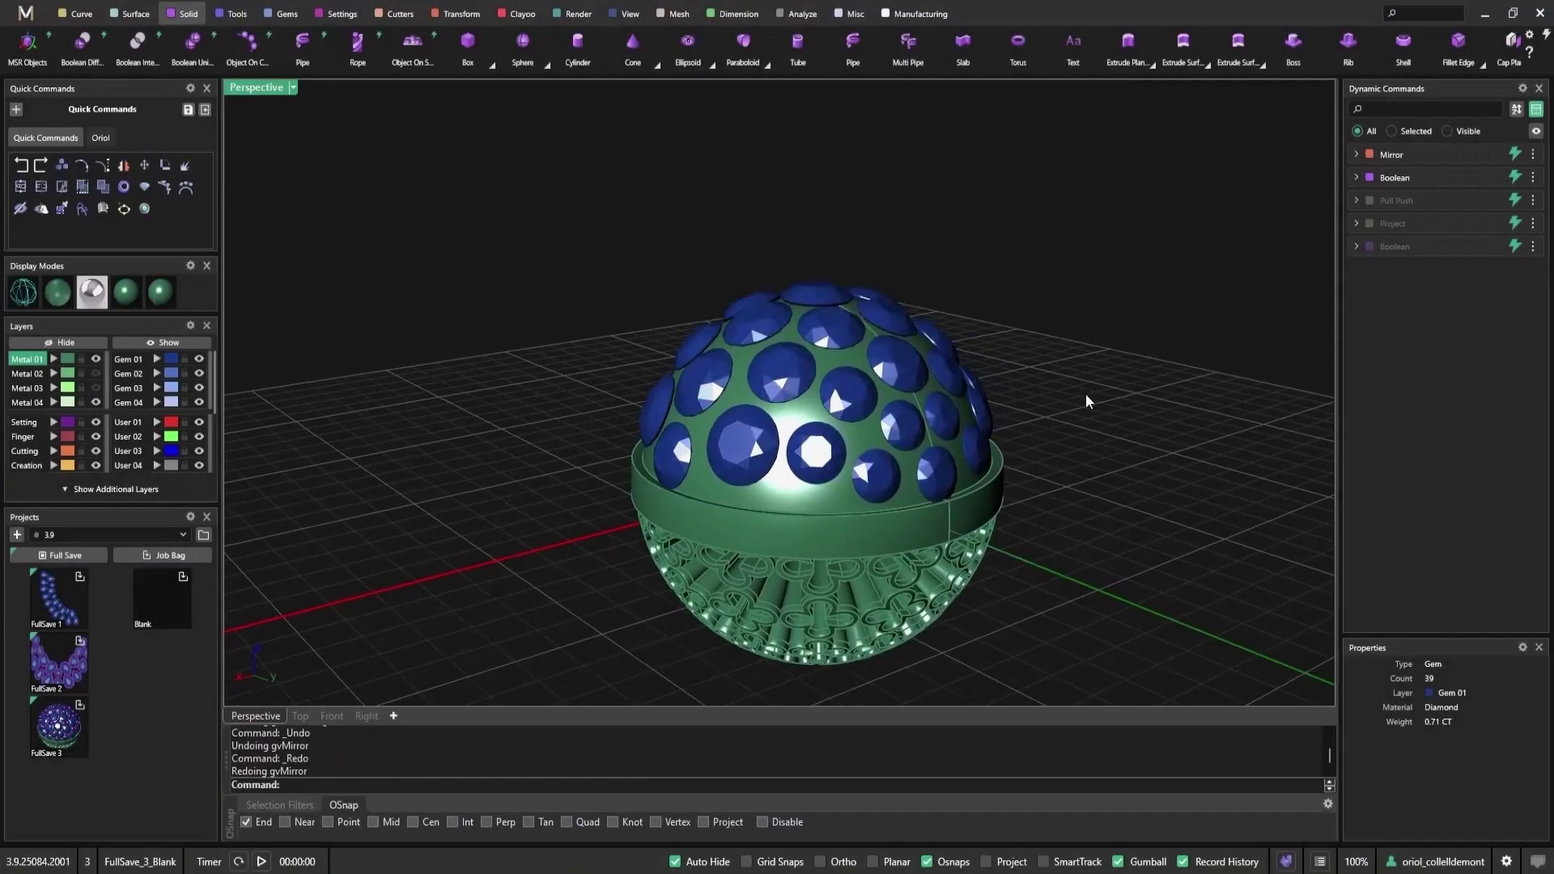
# - Apply Gem Override to all gems on the Gem 01 layer and check one of the gems on the dome
pyautogui.moveTo(1086, 401); pyautogui.dragTo(781, 397, button='right')
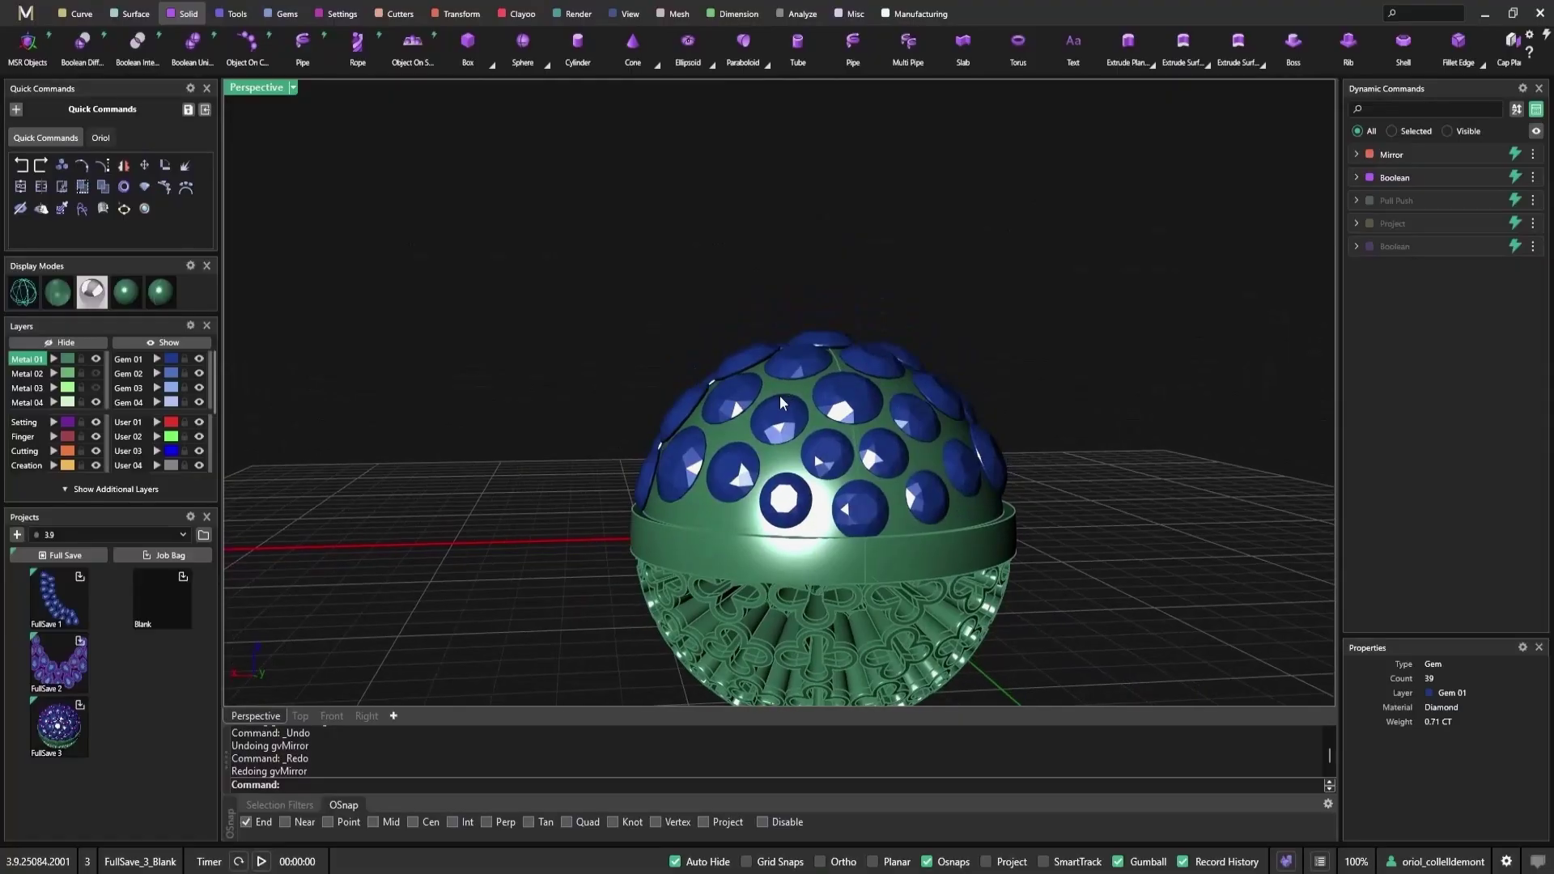
pyautogui.click(172, 366)
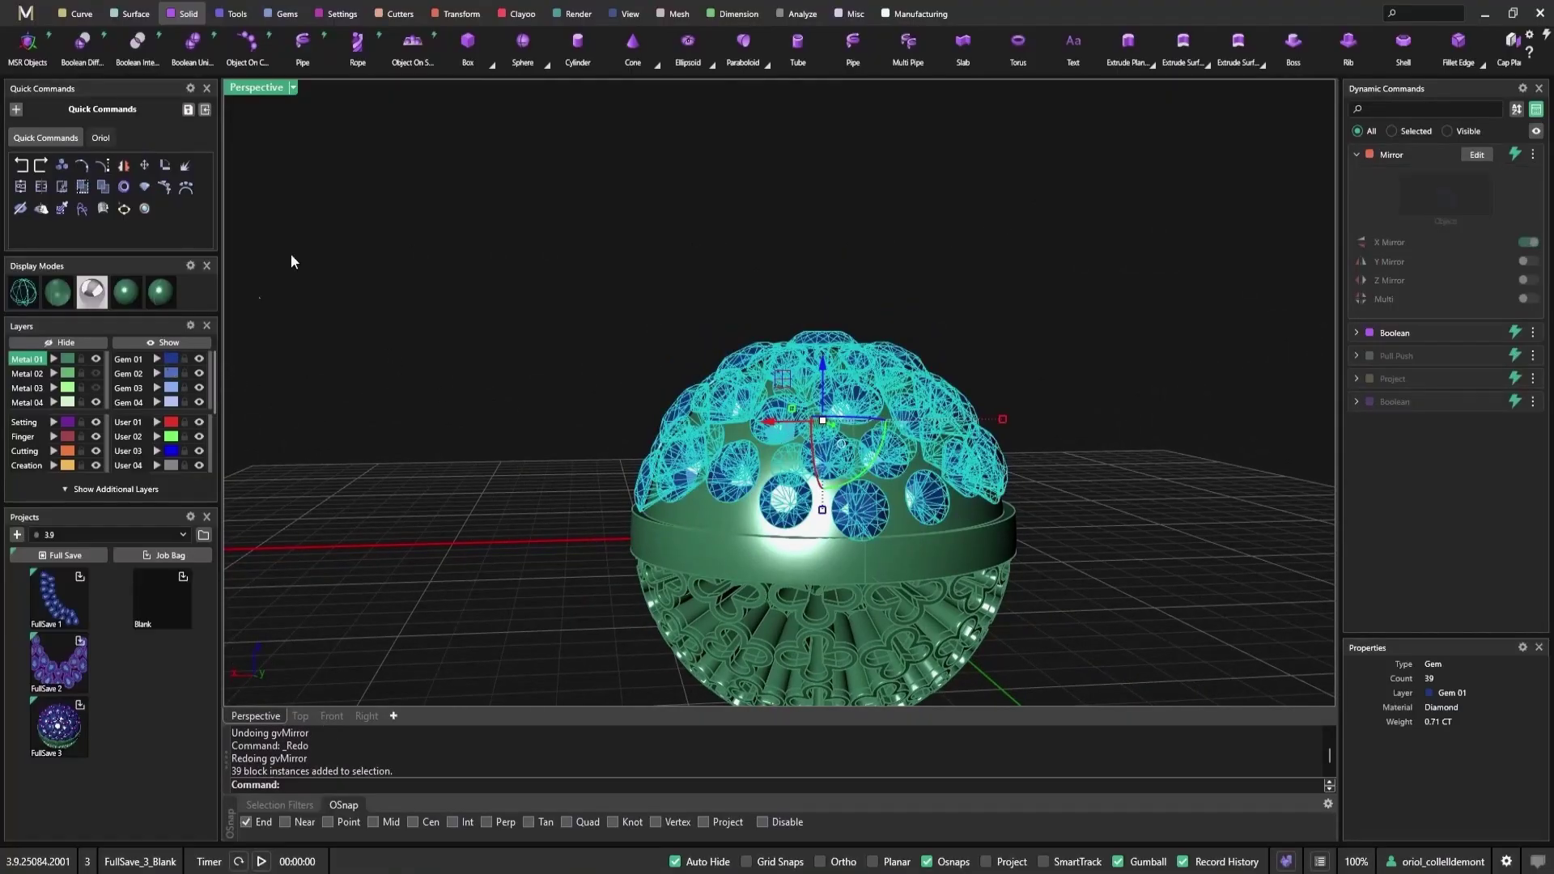
pyautogui.click(269, 18)
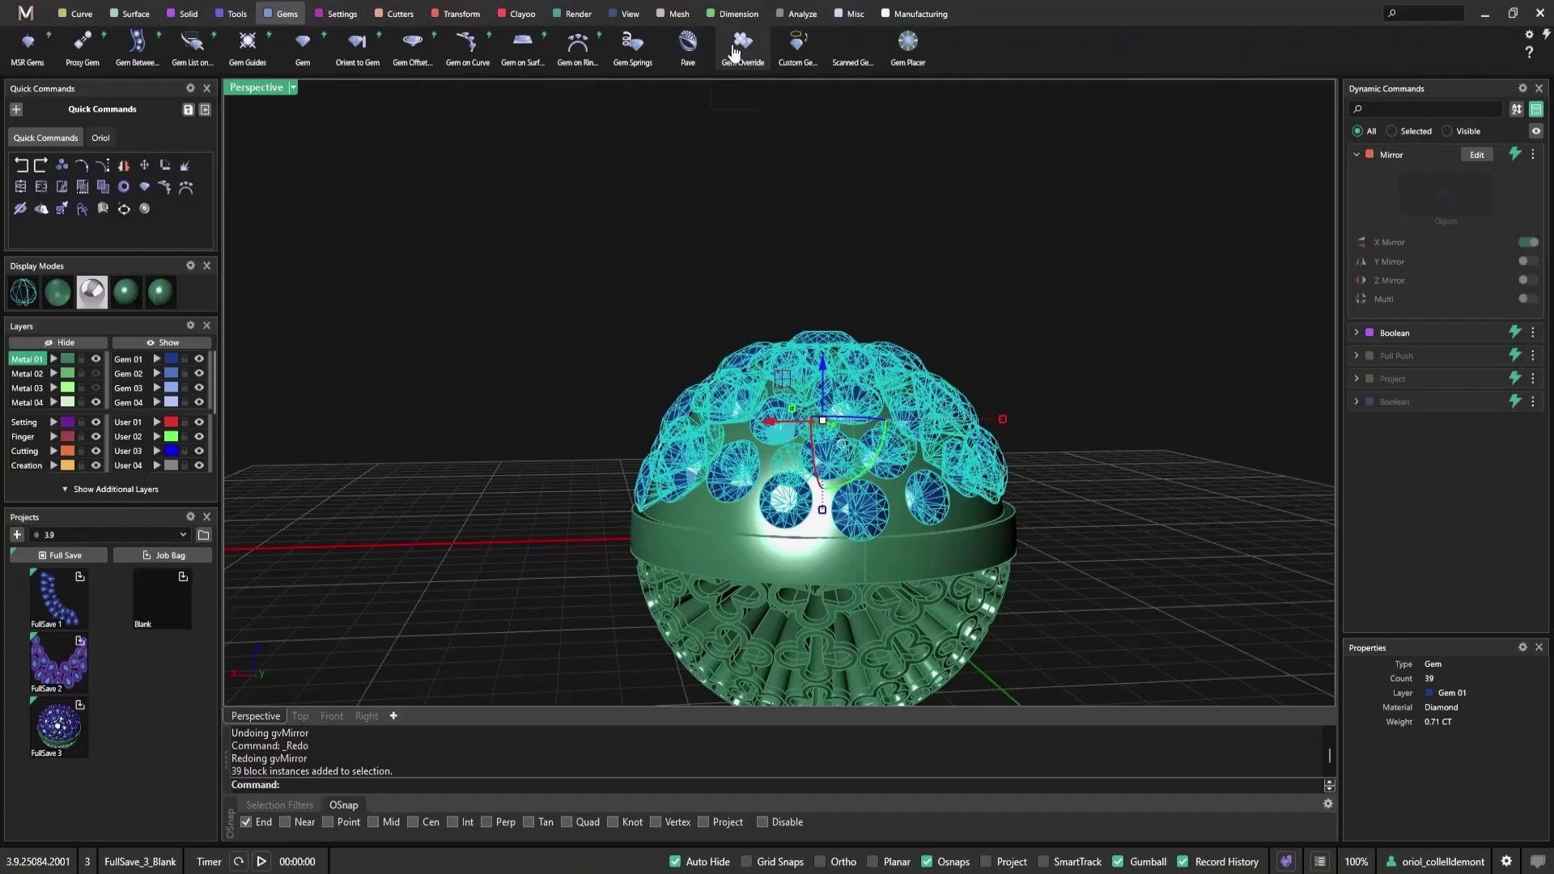
pyautogui.click(782, 86)
pyautogui.moveTo(1434, 165)
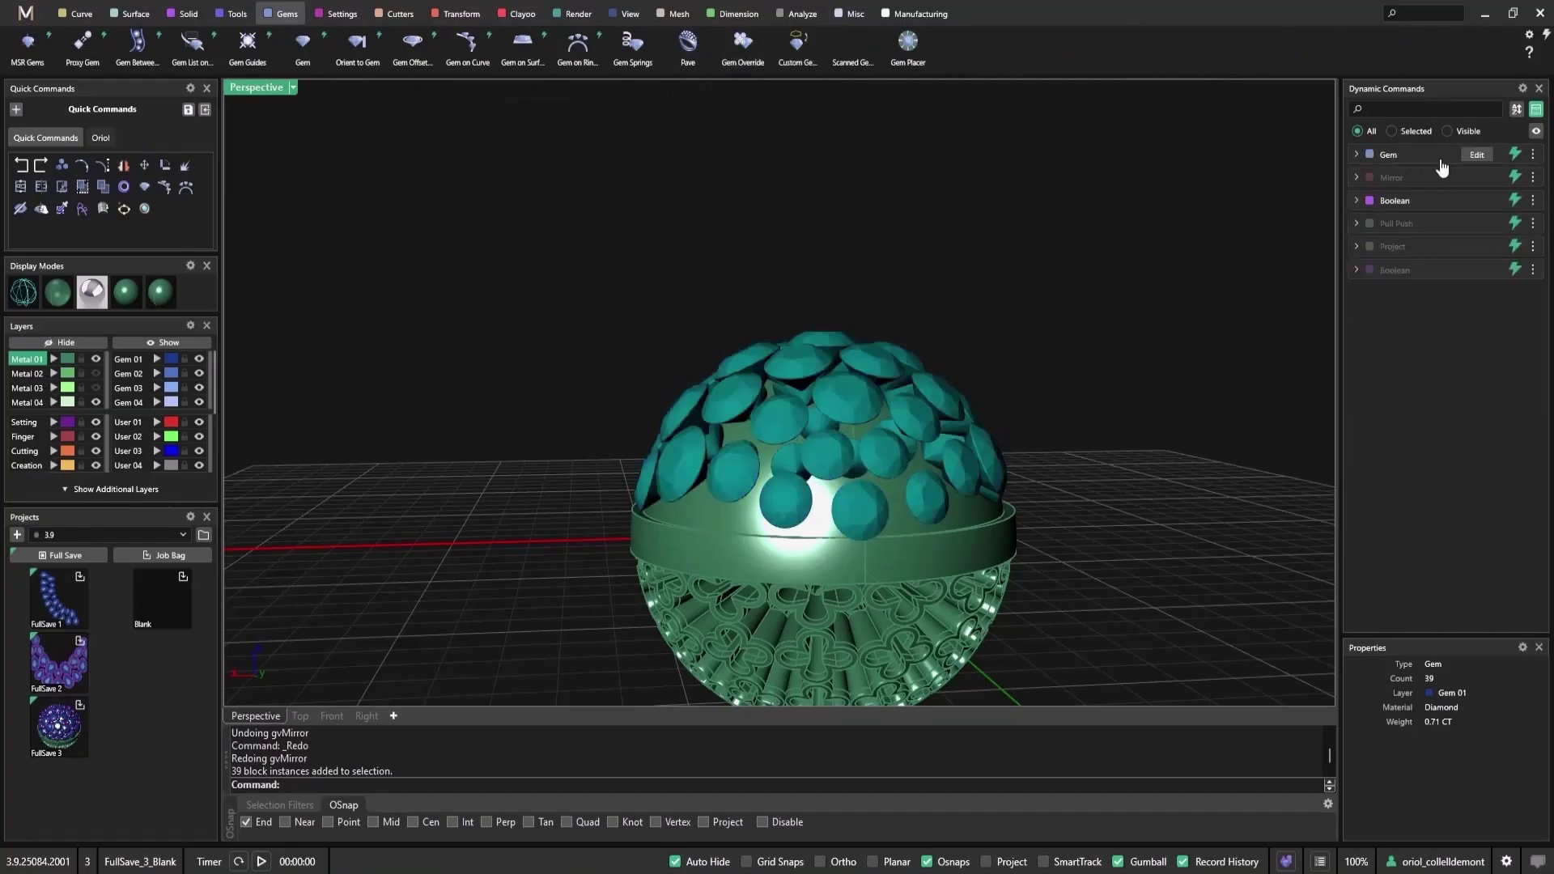
pyautogui.moveTo(1033, 346); pyautogui.dragTo(1133, 388, button='right')
pyautogui.click(647, 395)
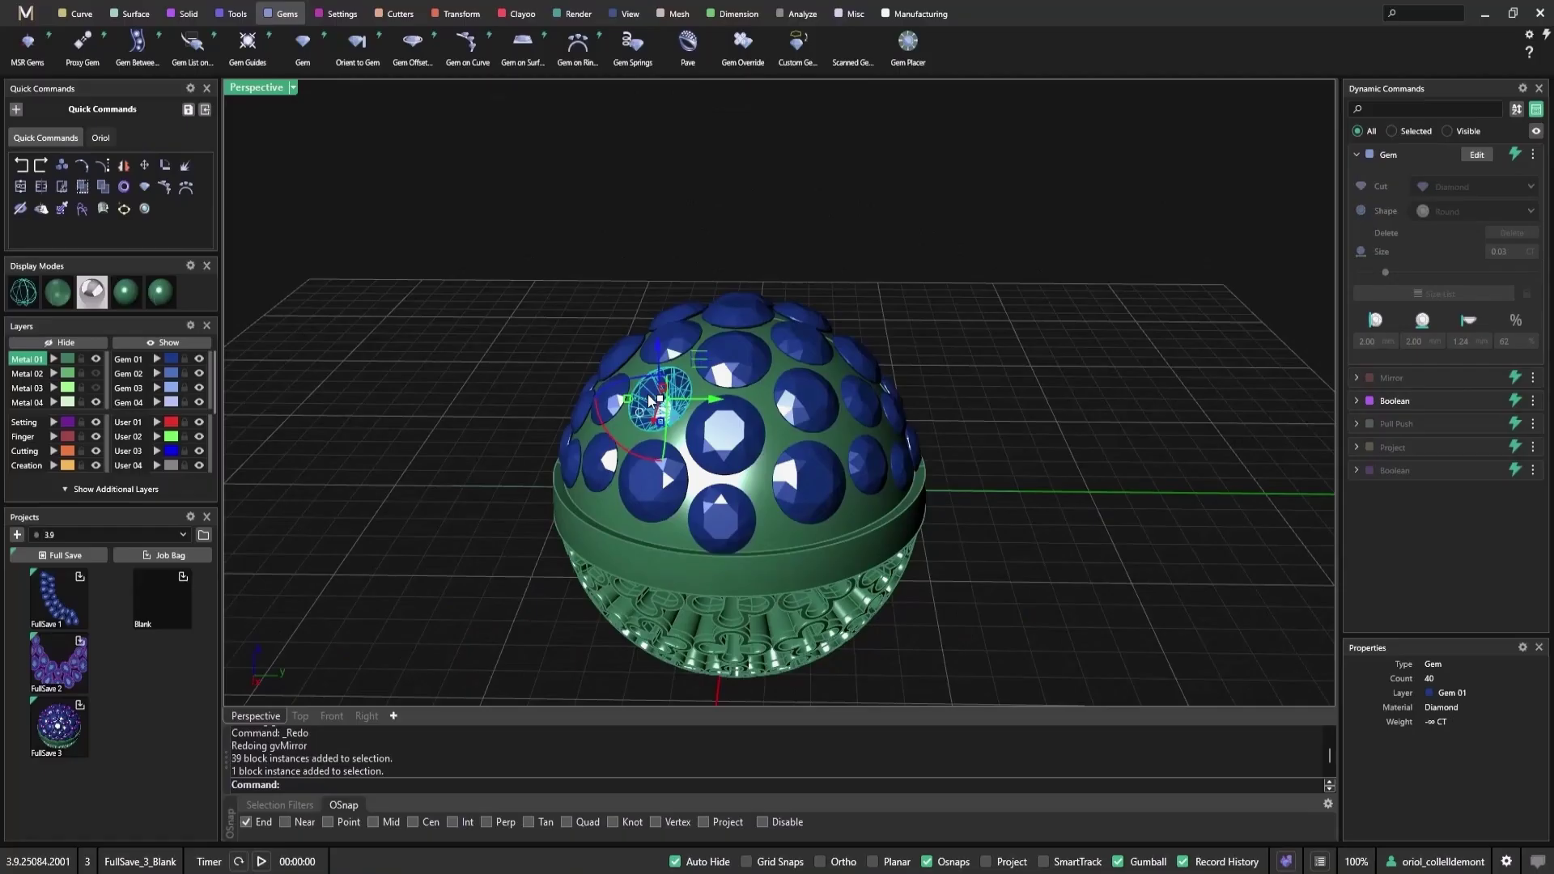
pyautogui.click(509, 305)
# - Generate Pave Prongs on the domed body for all gems on the Gem 01 layer
pyautogui.click(139, 362)
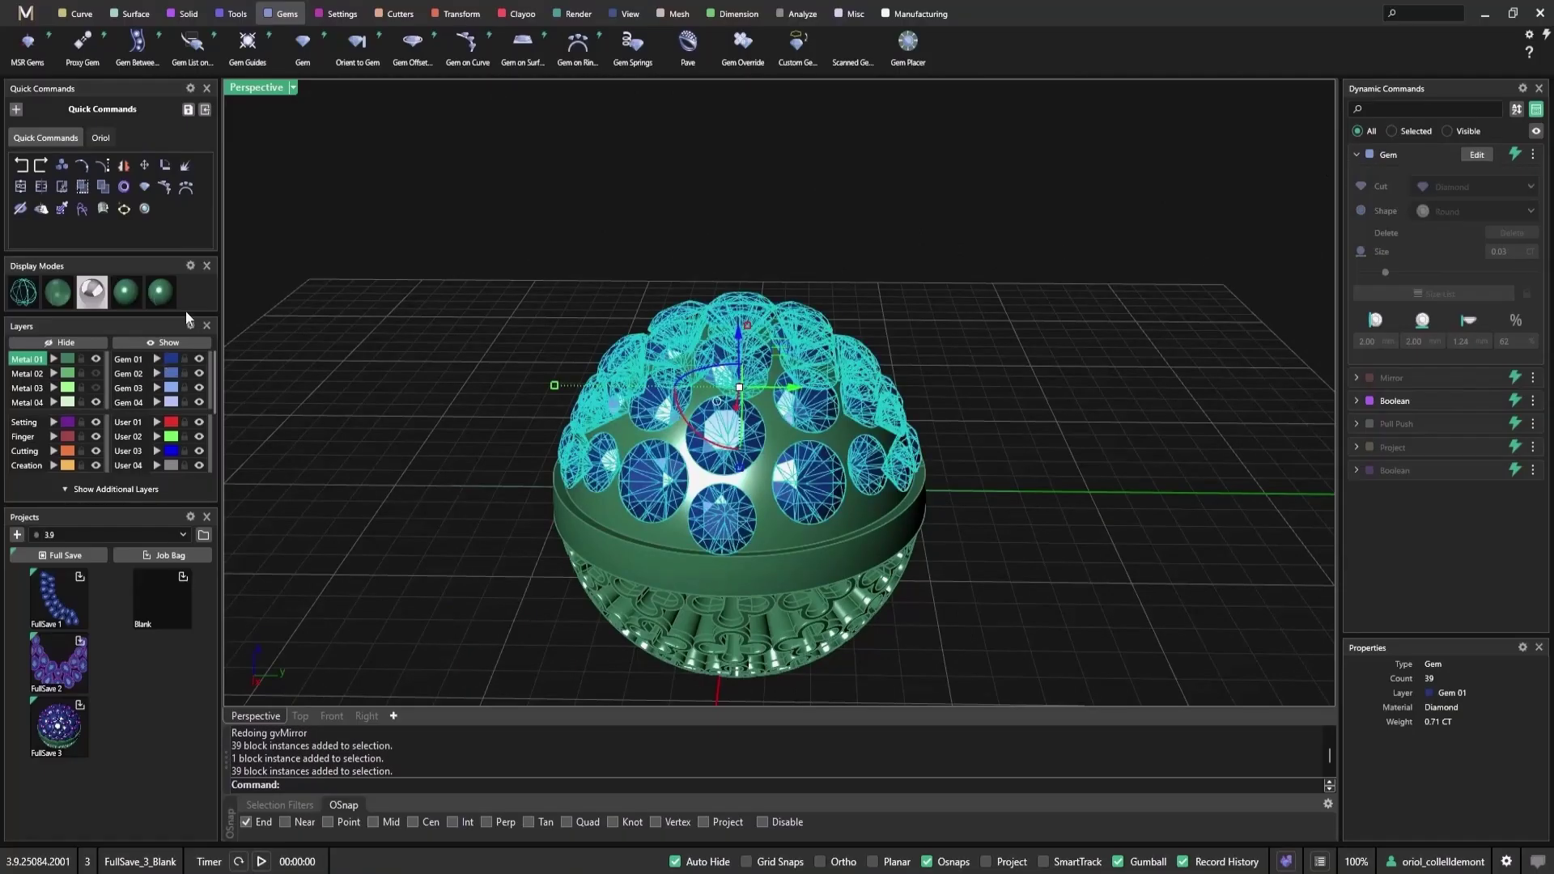
pyautogui.click(338, 14)
pyautogui.click(138, 42)
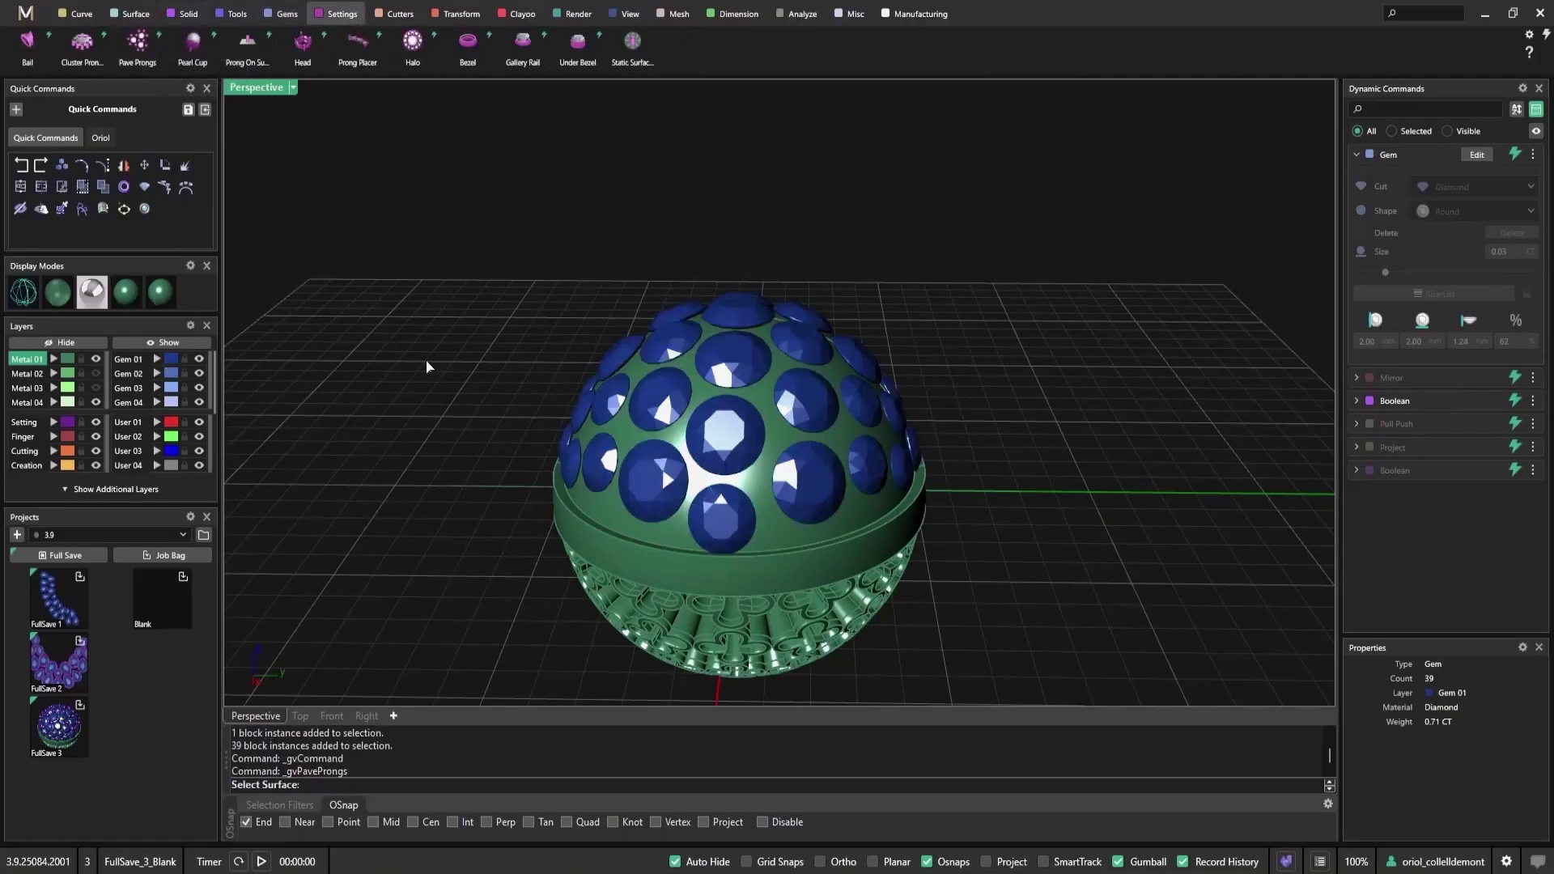
pyautogui.click(676, 542)
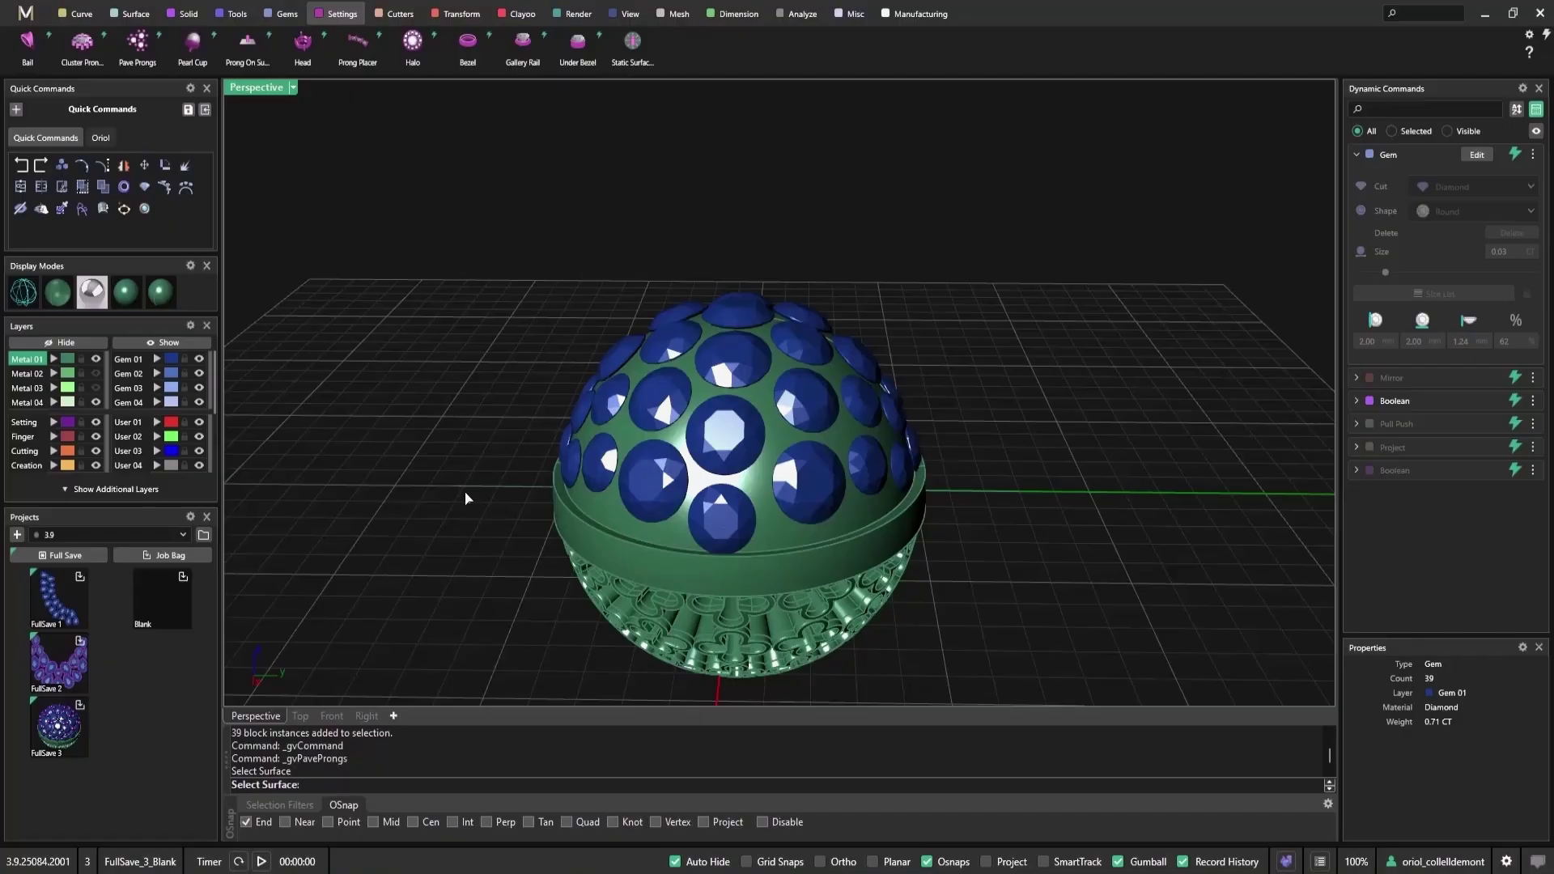
pyautogui.moveTo(429, 493); pyautogui.dragTo(572, 486, button='right')
pyautogui.rightClick(1213, 272)
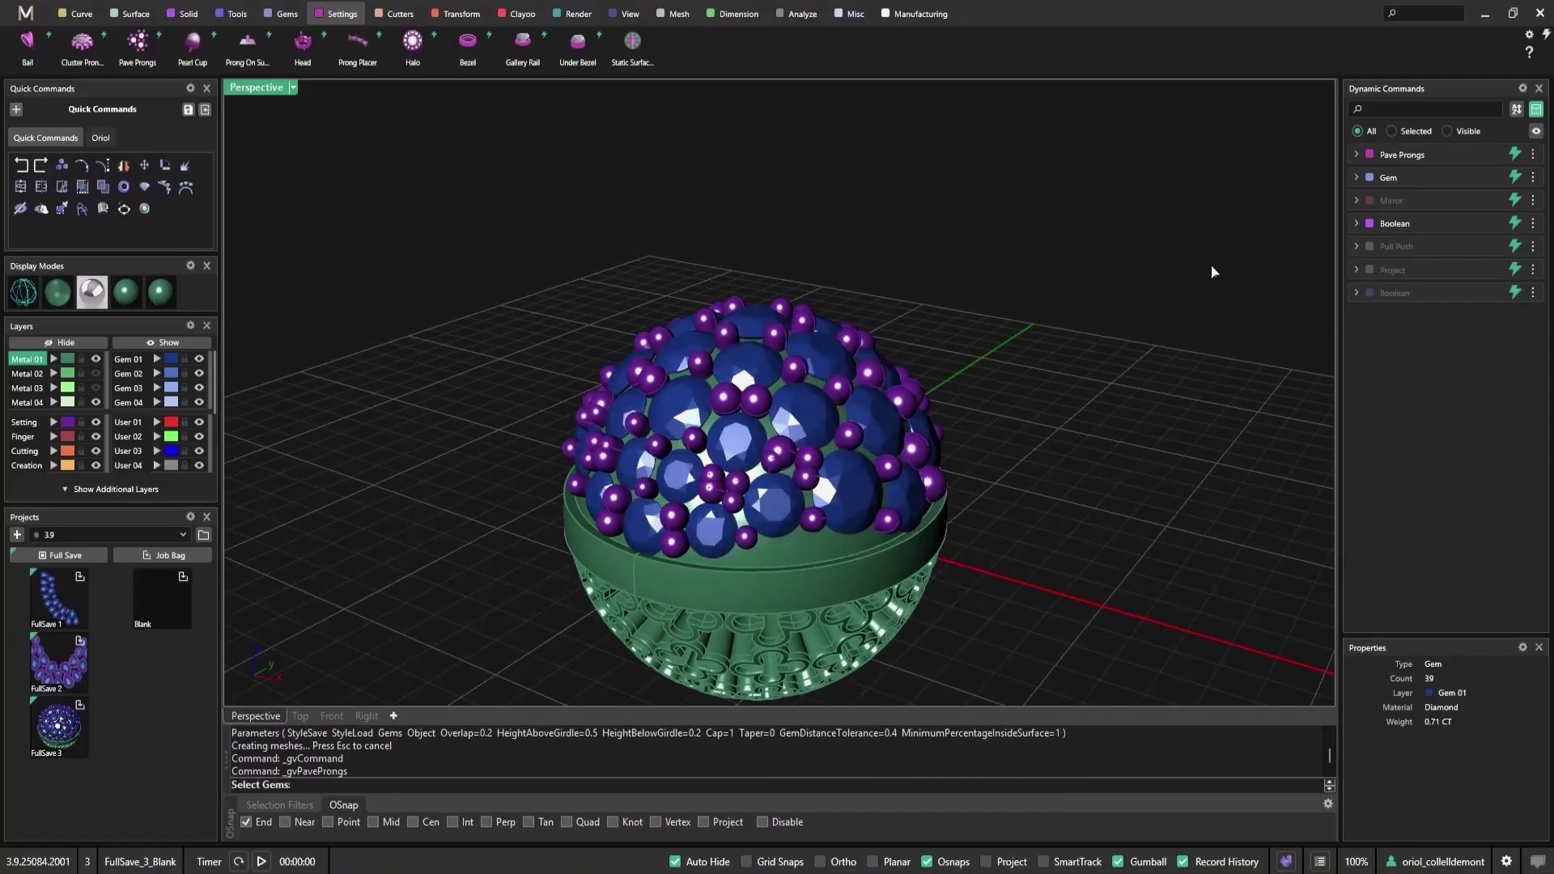
# - Create Gem Cutters for all gems on the Gem 01 layer
pyautogui.click(394, 14)
pyautogui.click(247, 42)
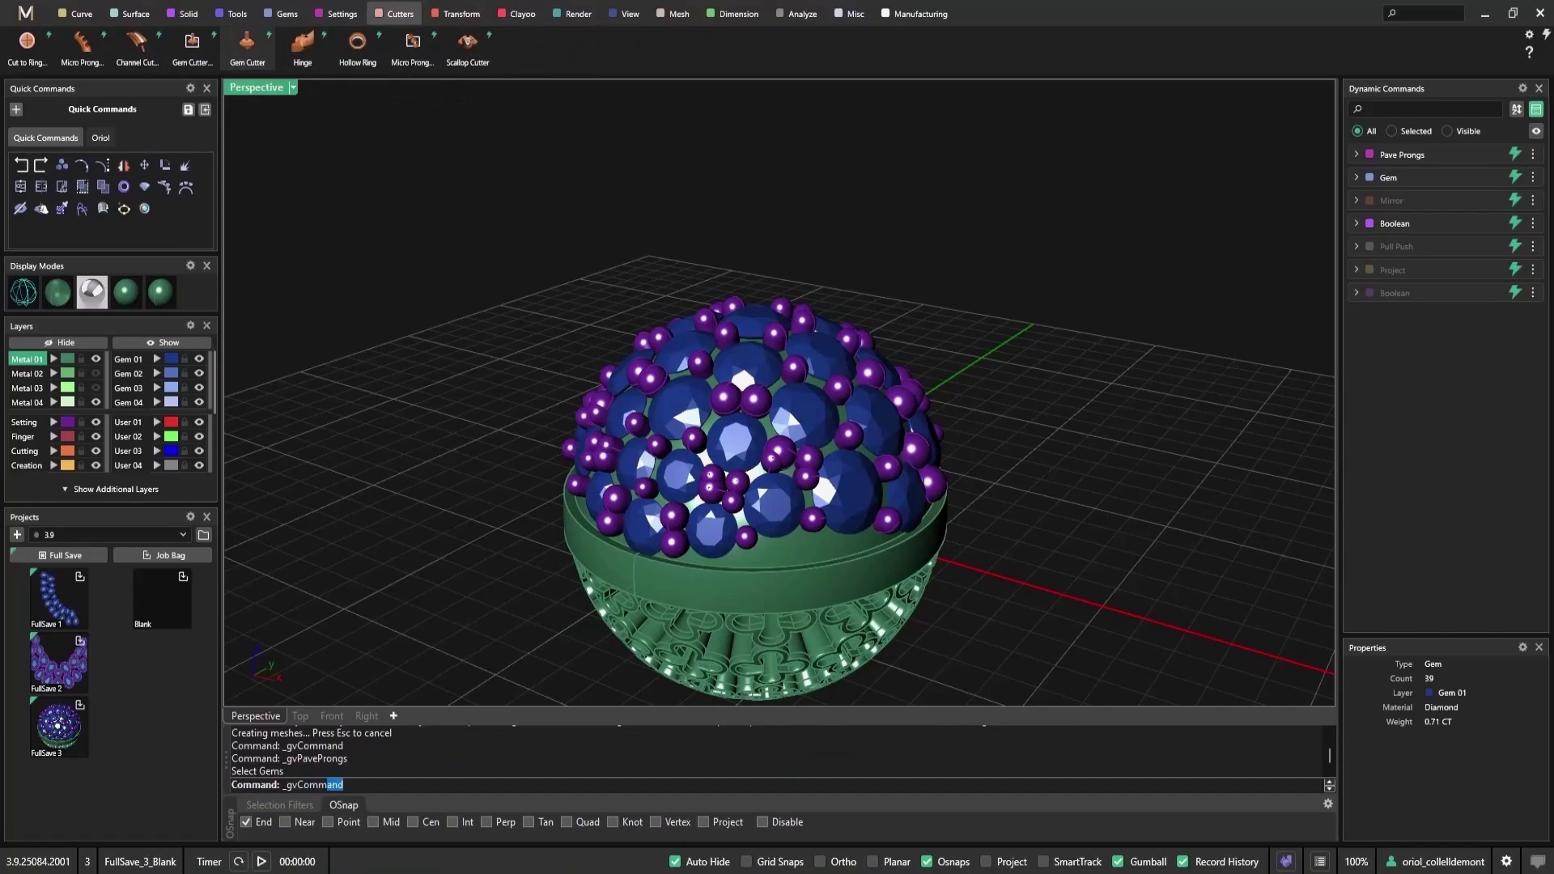
pyautogui.click(773, 506)
pyautogui.click(157, 359)
pyautogui.rightClick(346, 375)
# - Adjust the gem cutters' bottom length to about -2.14 so they reach less far into the lower half
pyautogui.moveTo(777, 648); pyautogui.dragTo(557, 443, button='right')
pyautogui.scroll(6, 773, 488)
pyautogui.moveTo(814, 412); pyautogui.dragTo(867, 403)
pyautogui.moveTo(858, 417); pyautogui.dragTo(761, 550, button='right')
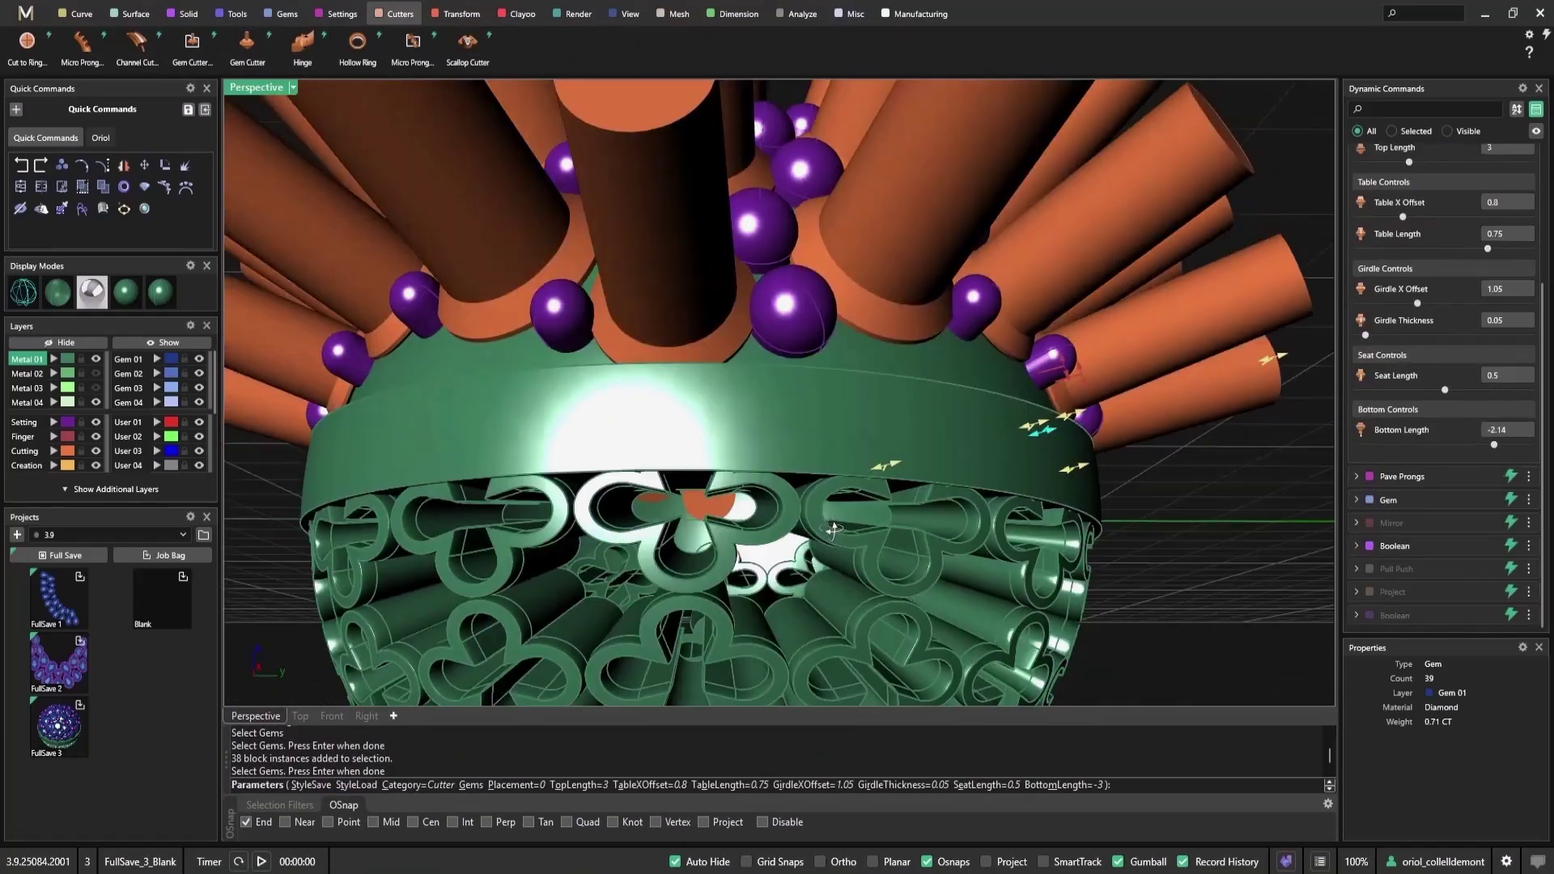
# - Subtract the gem cutters from the domed body with a Boolean Difference
pyautogui.scroll(-8, 761, 550)
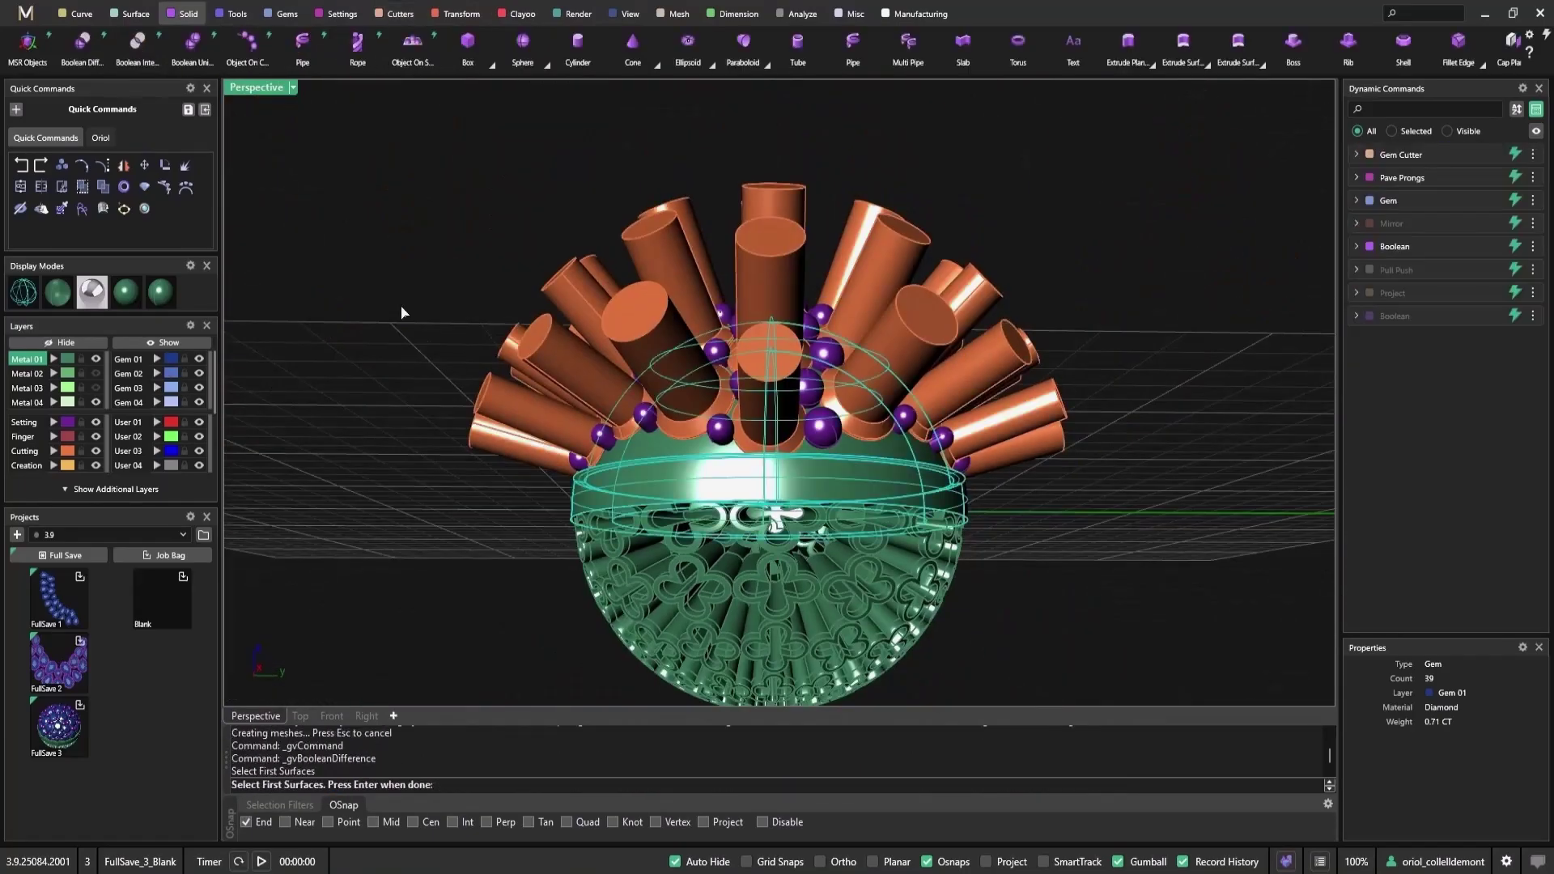
pyautogui.rightClick(402, 312)
pyautogui.rightClick(499, 235)
pyautogui.rightClick(499, 235)
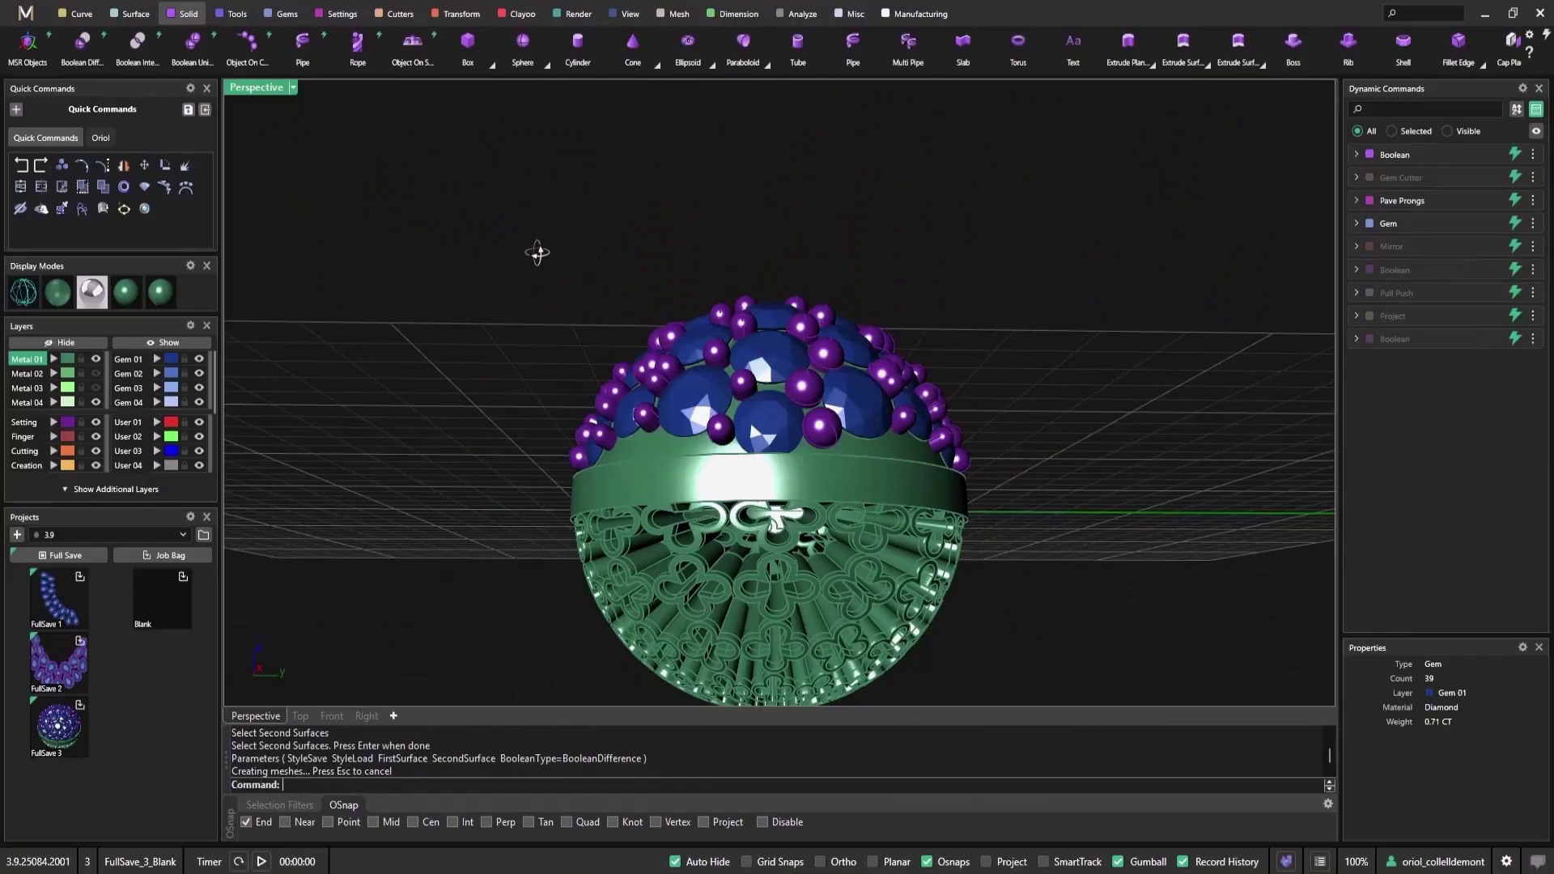
pyautogui.moveTo(536, 253); pyautogui.dragTo(489, 326, button='right')
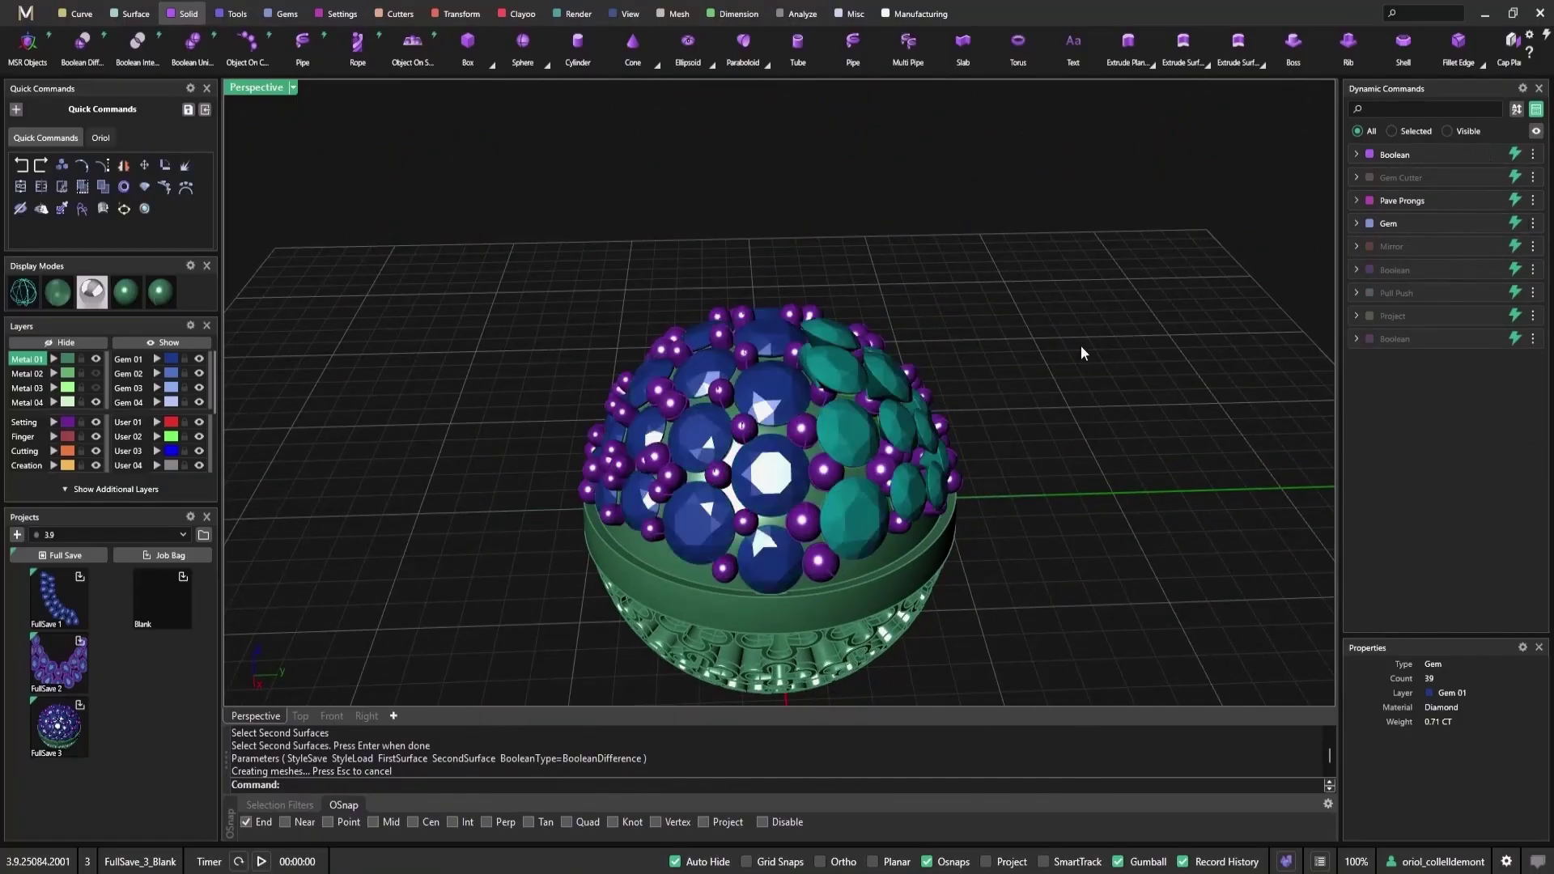
pyautogui.moveTo(1082, 350); pyautogui.dragTo(901, 305, button='right')
pyautogui.scroll(5, 764, 464)
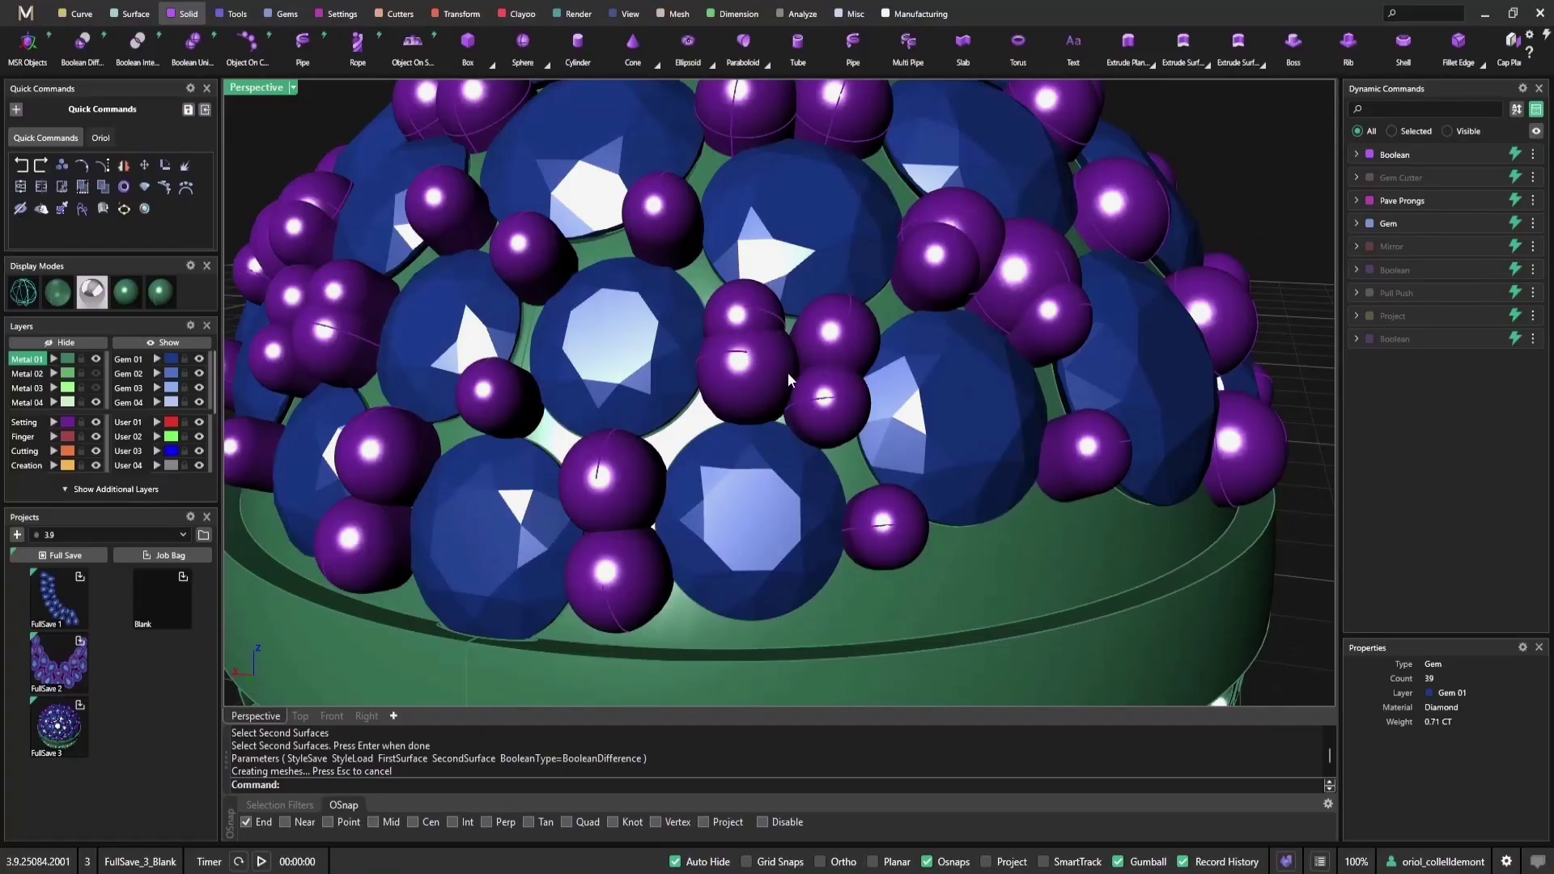
# - Edit the Gem command and shift the 2.00 mm gem near the dome's lower edge sideways and slightly up the surface
pyautogui.moveTo(788, 372); pyautogui.dragTo(720, 403, button='right')
pyautogui.moveTo(886, 390); pyautogui.dragTo(874, 422, button='right')
pyautogui.click(1002, 405)
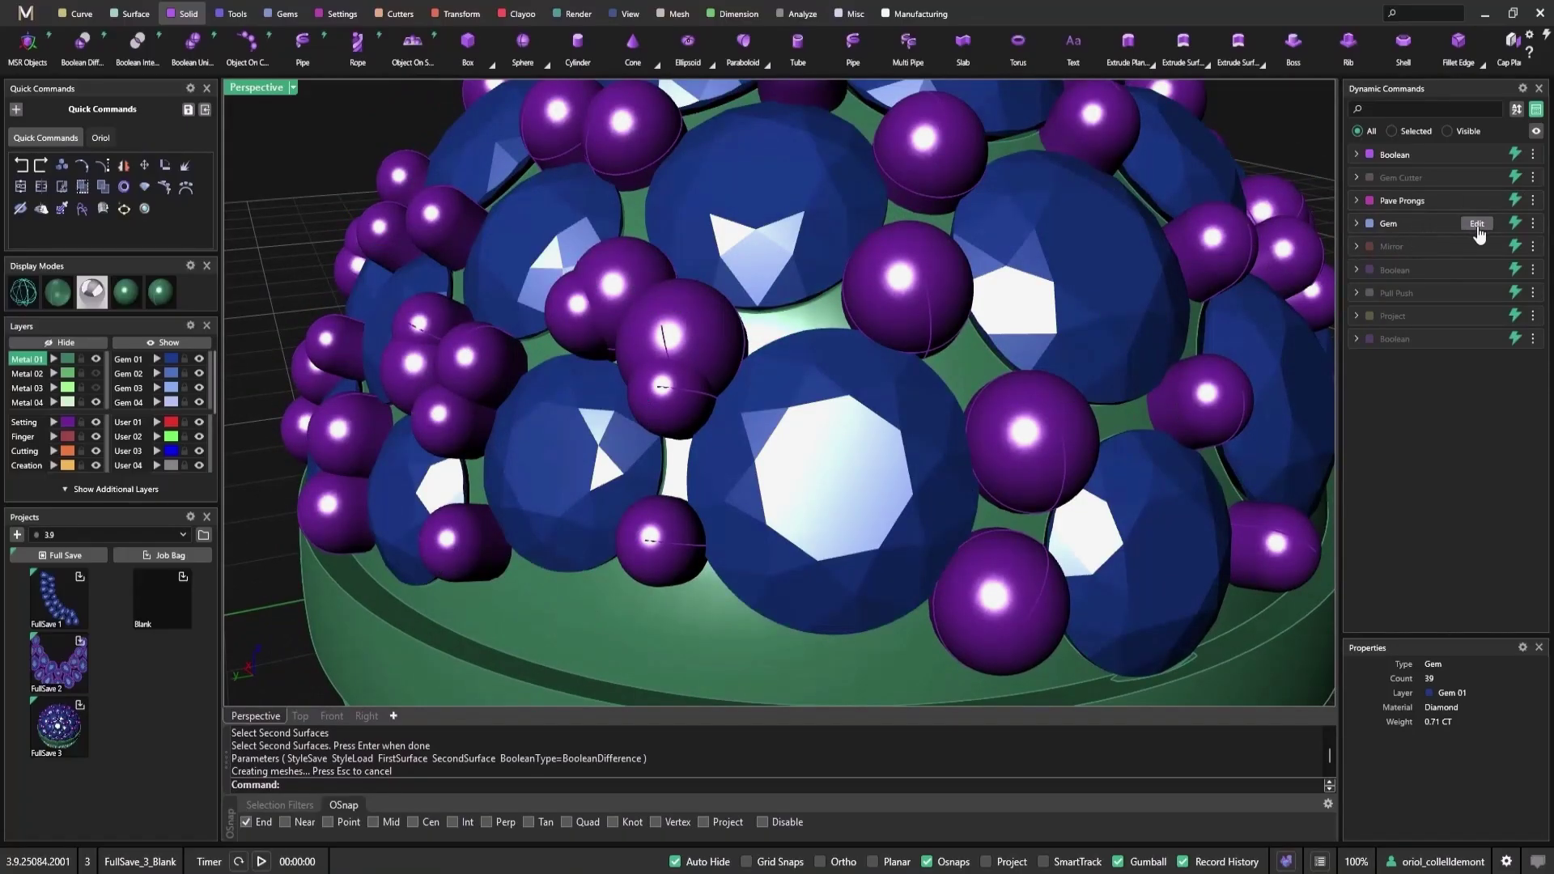
pyautogui.click(1477, 228)
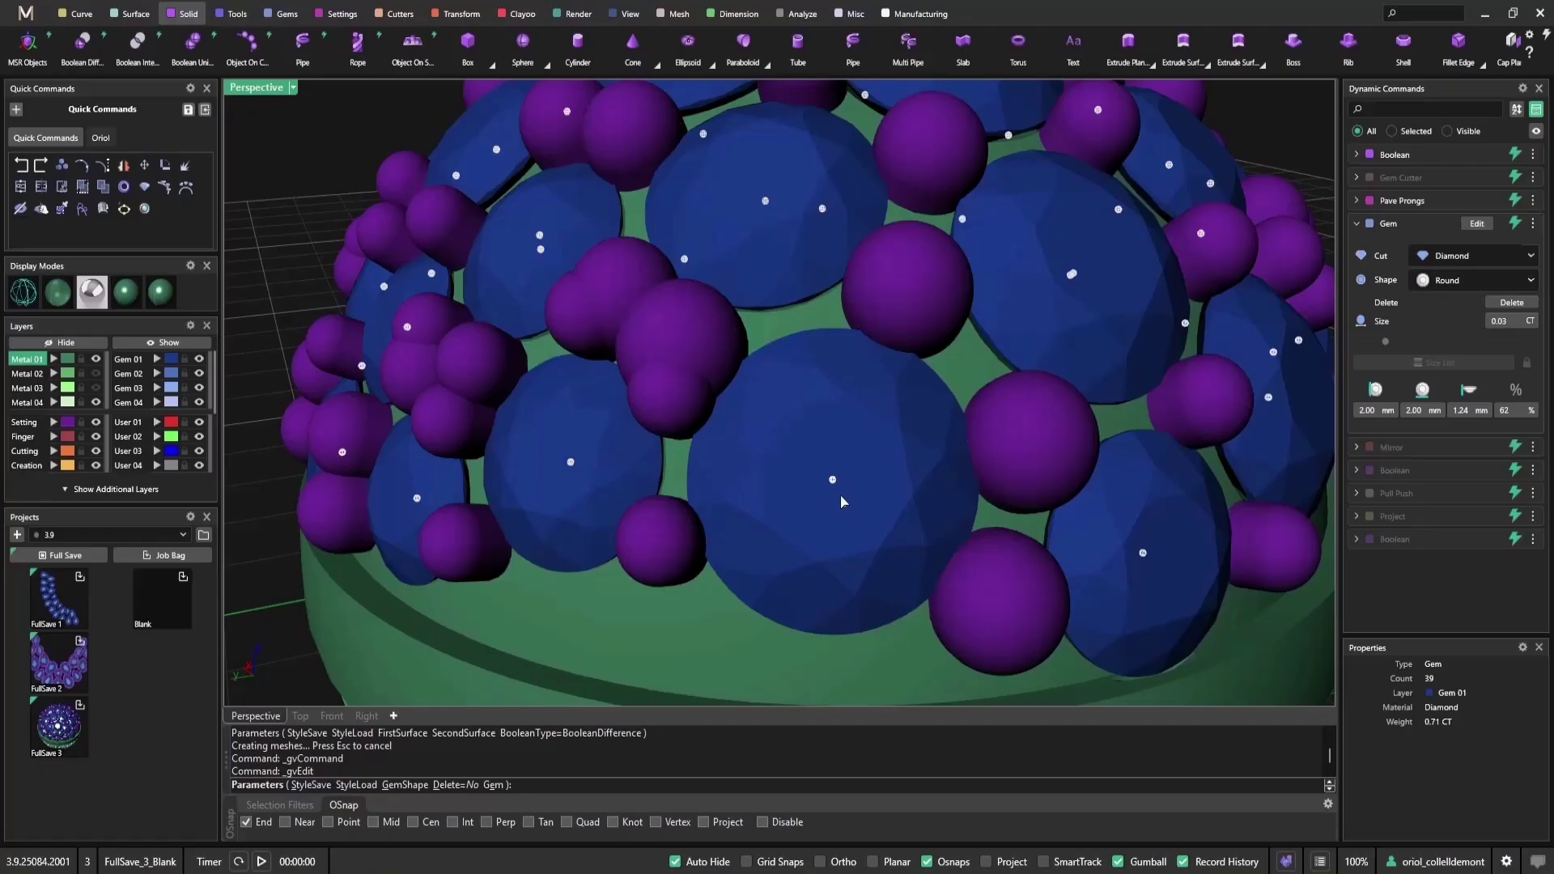
pyautogui.click(841, 496)
pyautogui.moveTo(906, 472); pyautogui.dragTo(941, 450)
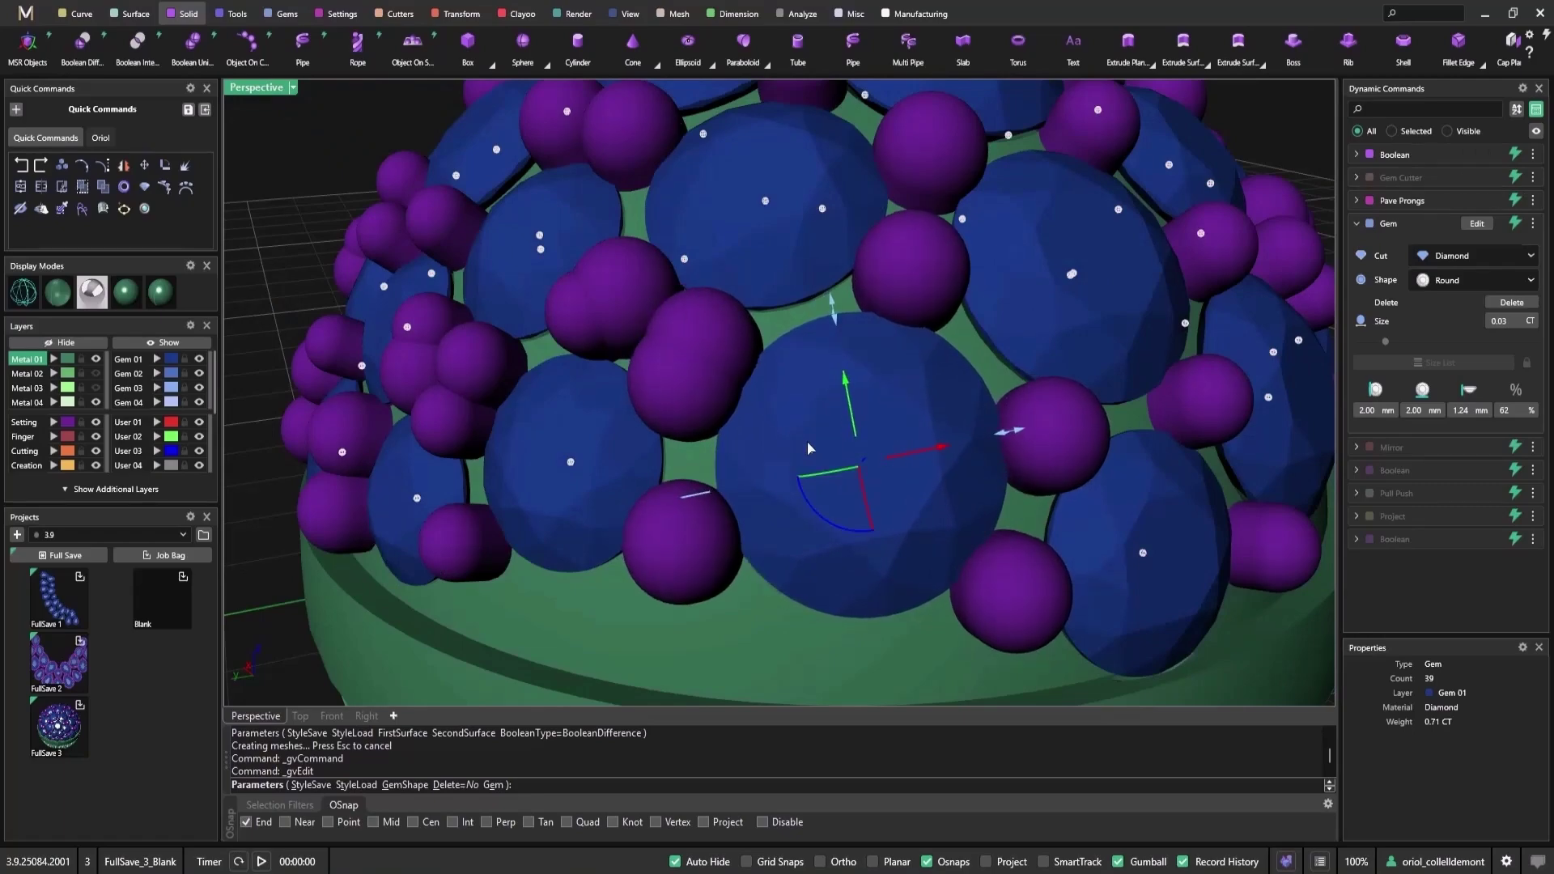
pyautogui.moveTo(857, 405)
pyautogui.mouseDown(button='right')
pyautogui.moveTo(863, 441)
pyautogui.moveTo(853, 426)
pyautogui.mouseUp(button='right')
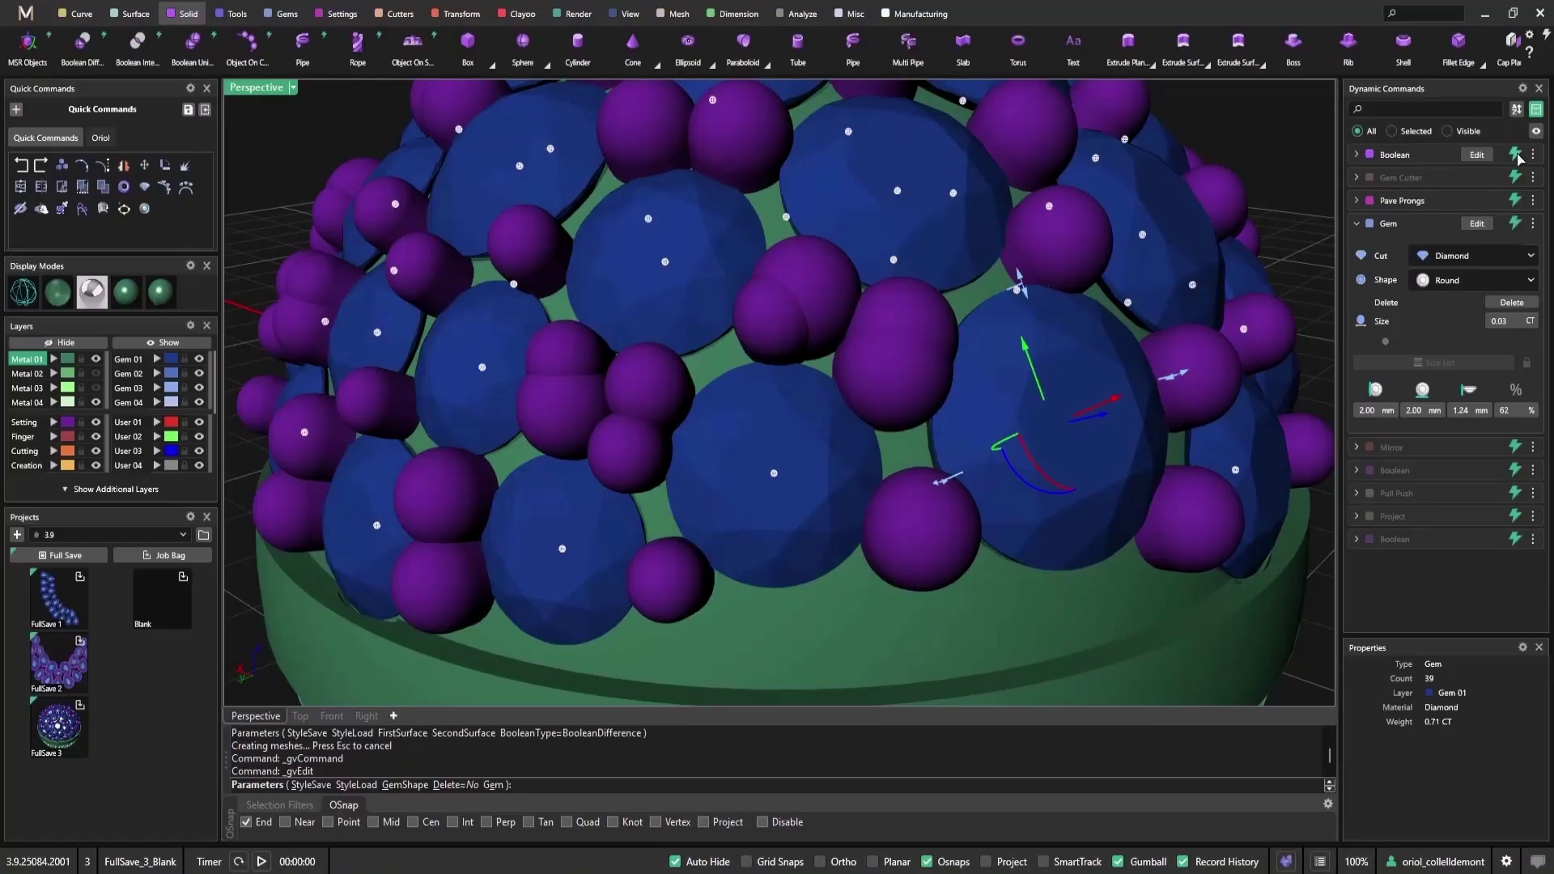
# - Pause live updating of the Boolean and Gem Cutter commands and select the 1.30 mm gem in the lowest row
pyautogui.click(1516, 154)
pyautogui.click(1514, 177)
pyautogui.click(775, 477)
pyautogui.moveTo(656, 463); pyautogui.dragTo(720, 450, button='right')
pyautogui.click(749, 478)
pyautogui.moveTo(890, 438); pyautogui.dragTo(786, 462, button='right')
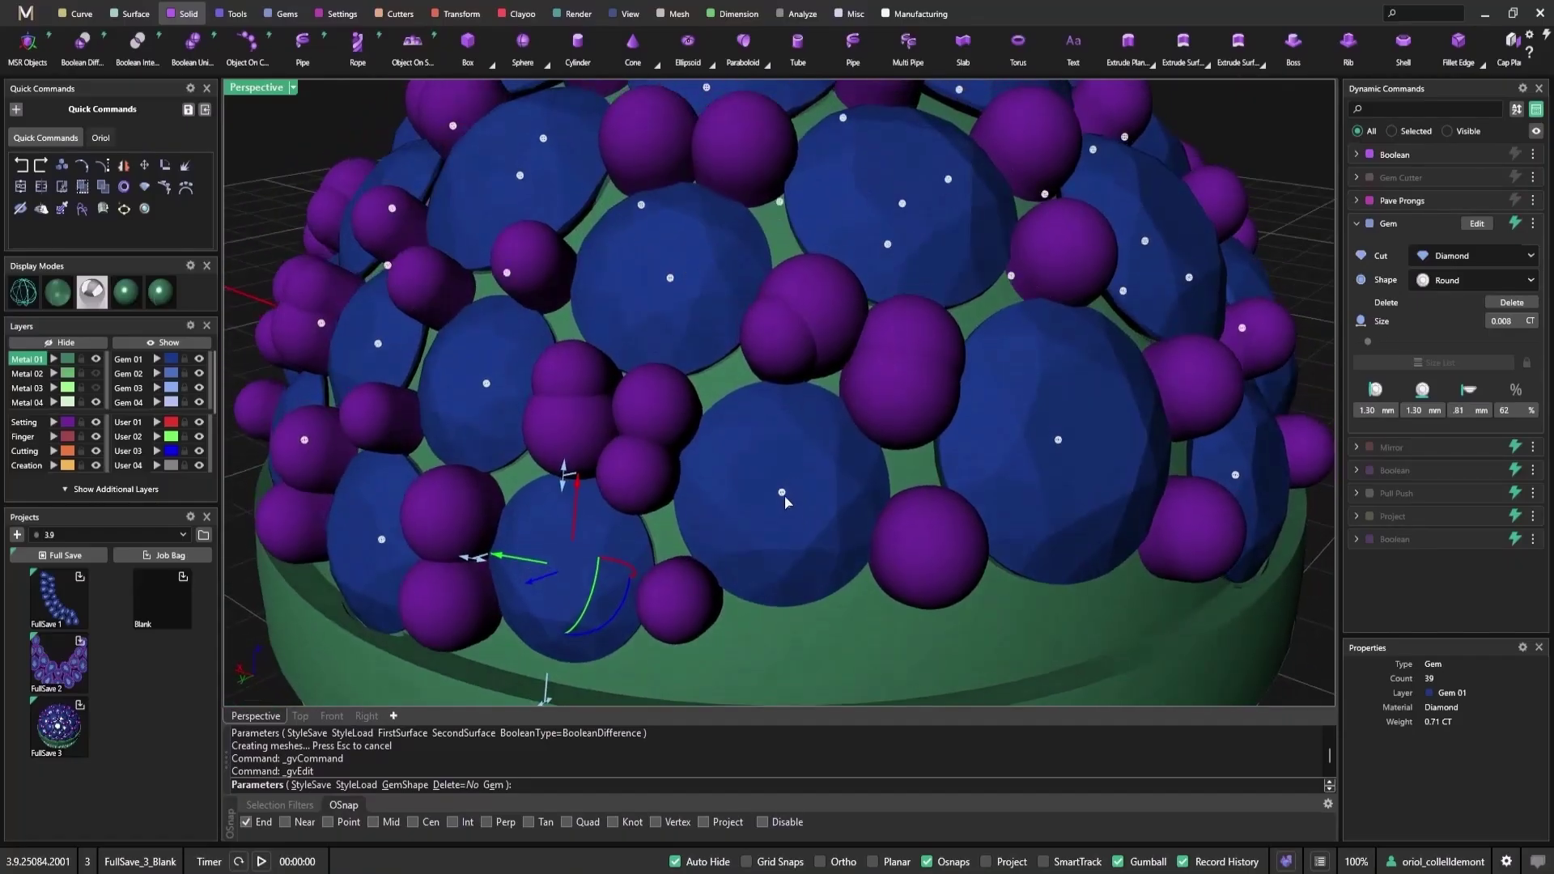
# - Nudge the gem beside the selected one up the dome and enlarge it to 1.70 mm
pyautogui.click(789, 495)
pyautogui.moveTo(783, 432); pyautogui.dragTo(783, 421)
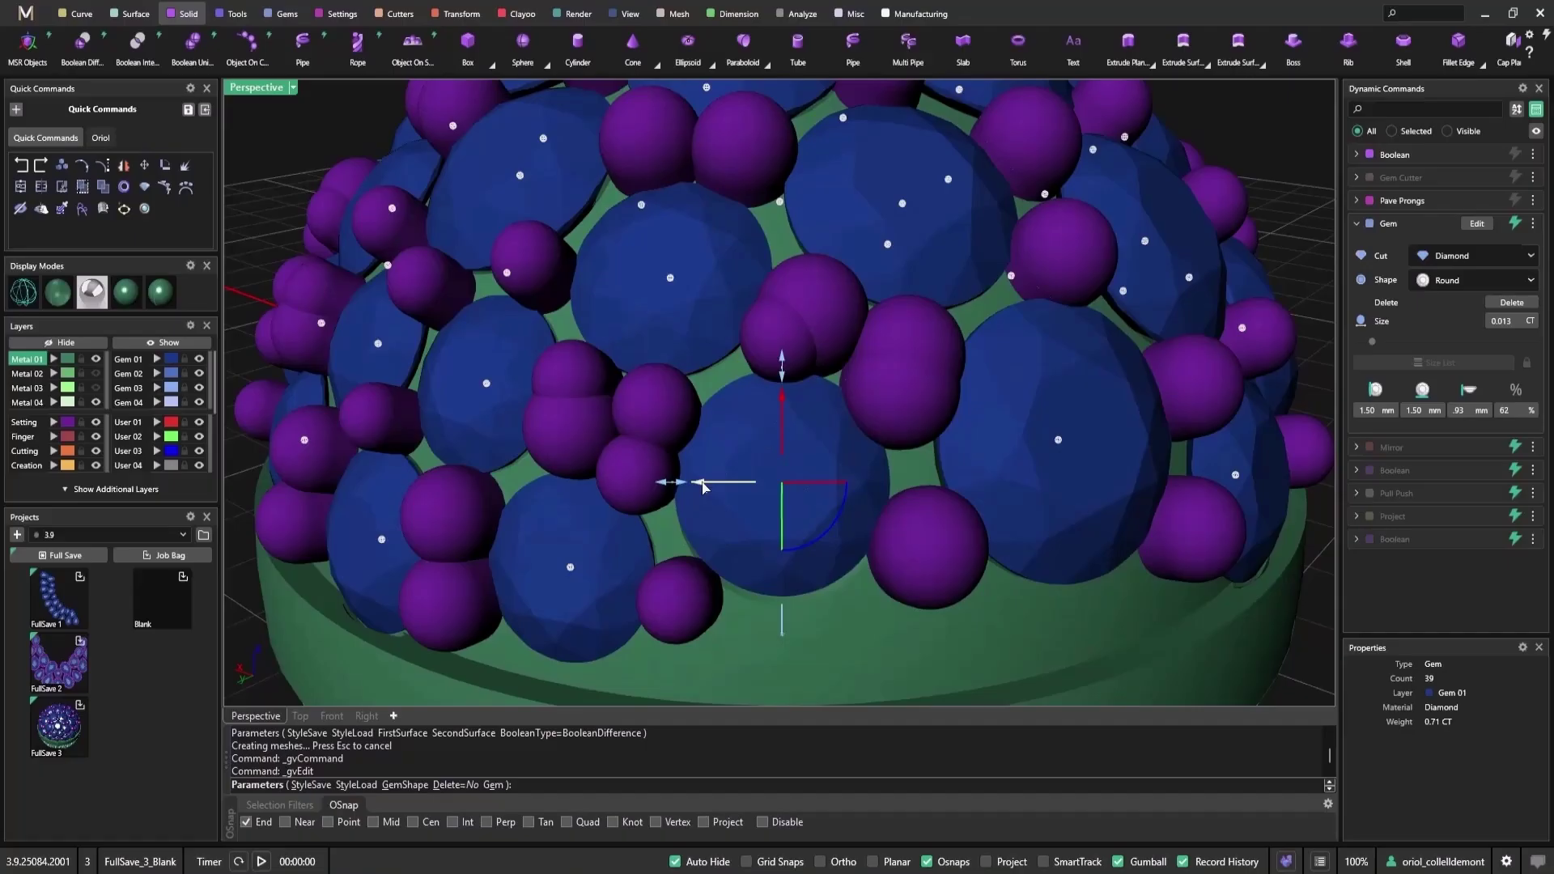
pyautogui.moveTo(704, 485); pyautogui.dragTo(671, 482)
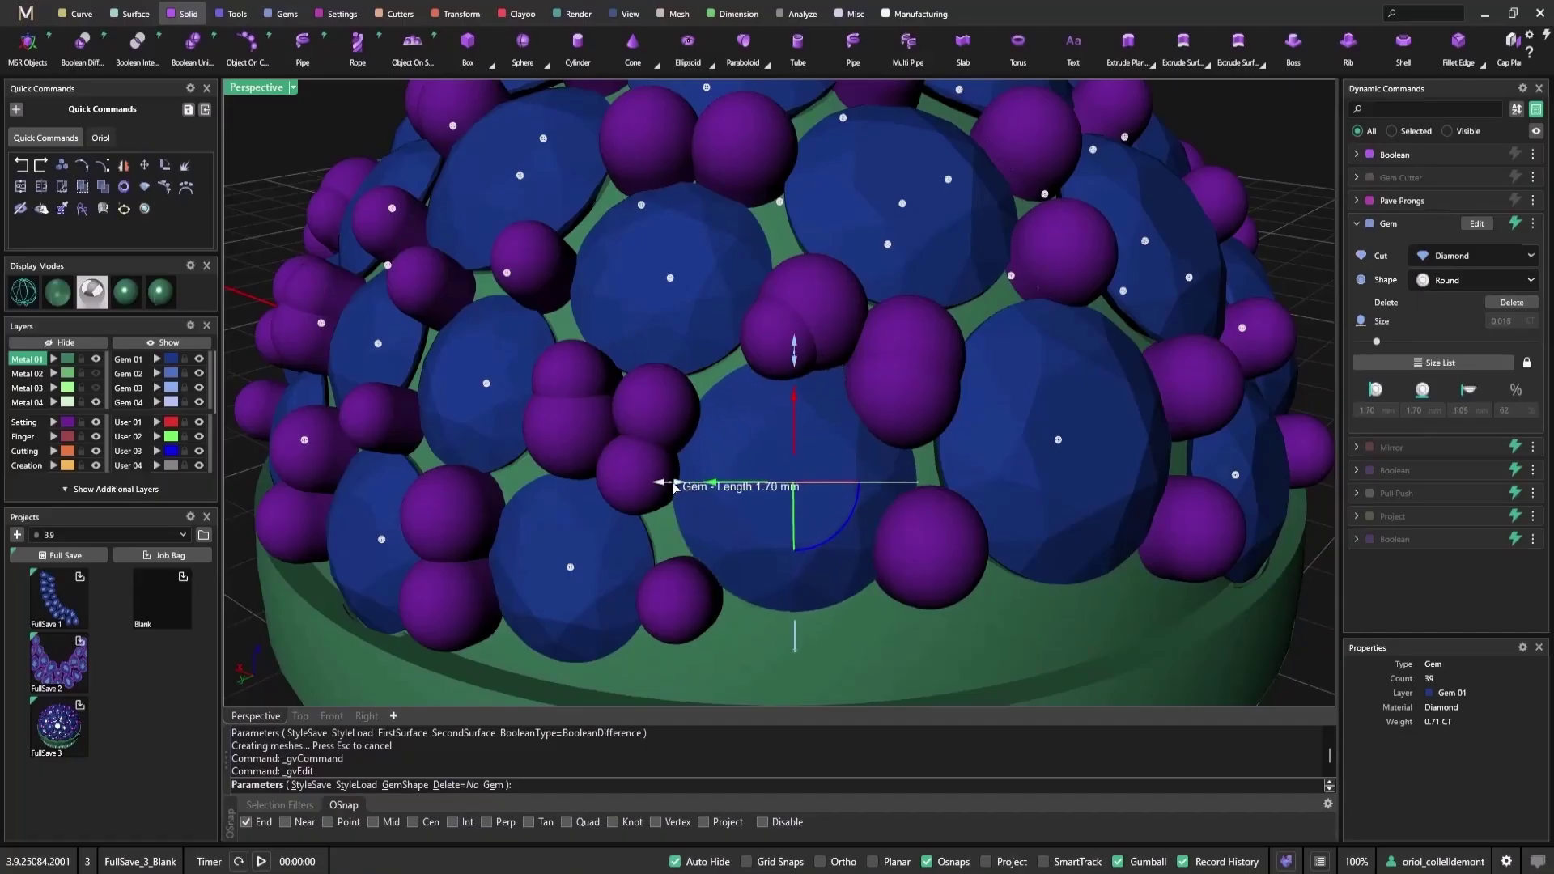
# - Move the neighbouring 1.30 mm gem in the lowest row slightly up the dome and enlarge it to 1.50 mm
pyautogui.moveTo(807, 454); pyautogui.dragTo(1109, 352, button='right')
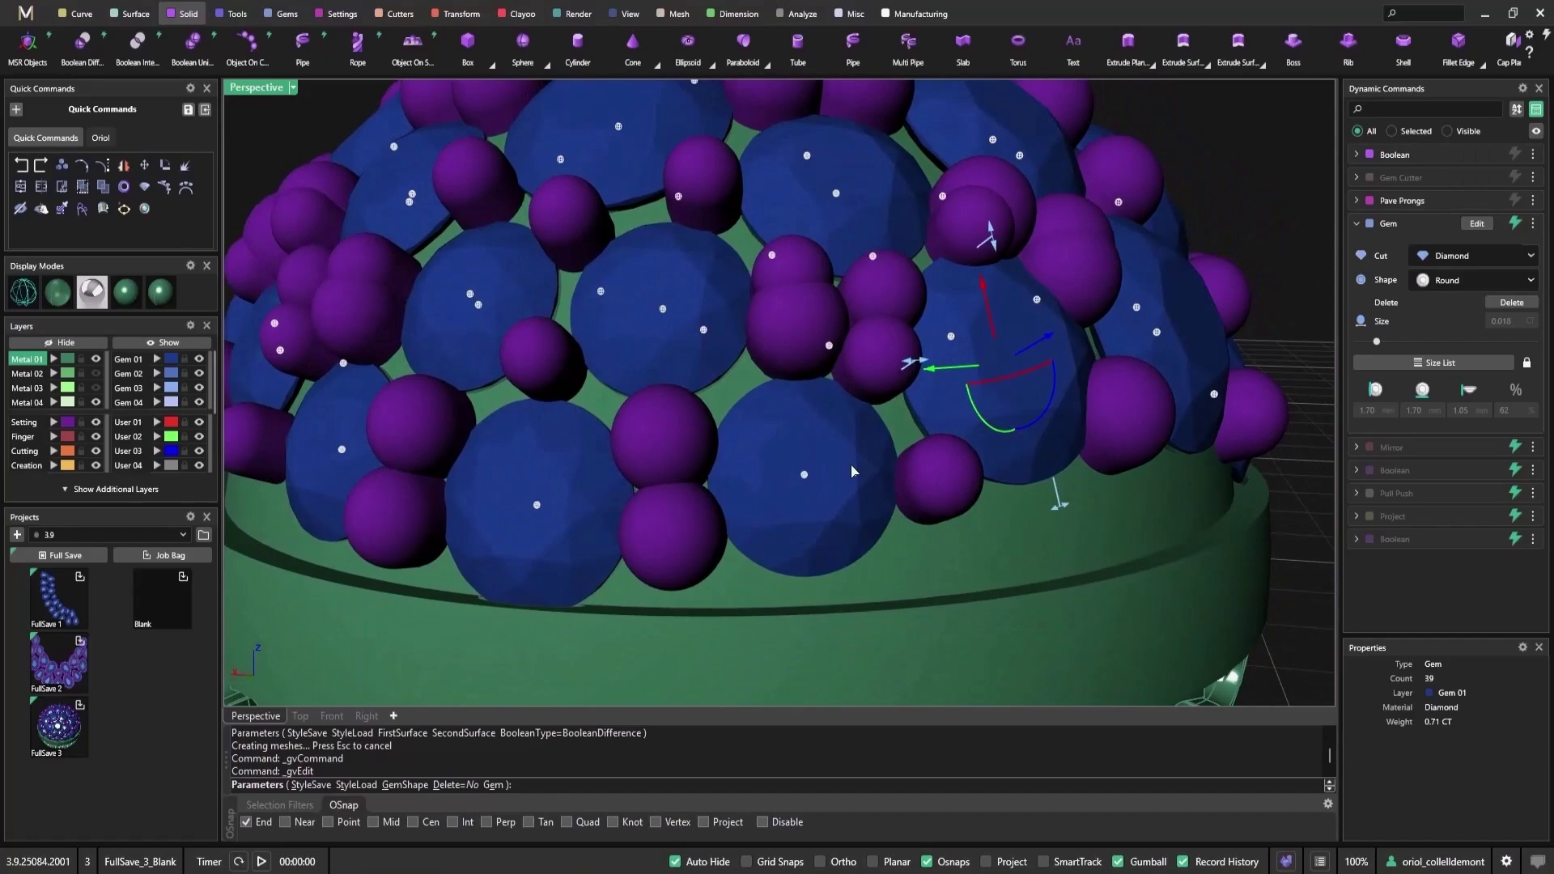
pyautogui.click(805, 476)
pyautogui.moveTo(801, 409); pyautogui.dragTo(799, 400)
pyautogui.moveTo(692, 463); pyautogui.dragTo(679, 464)
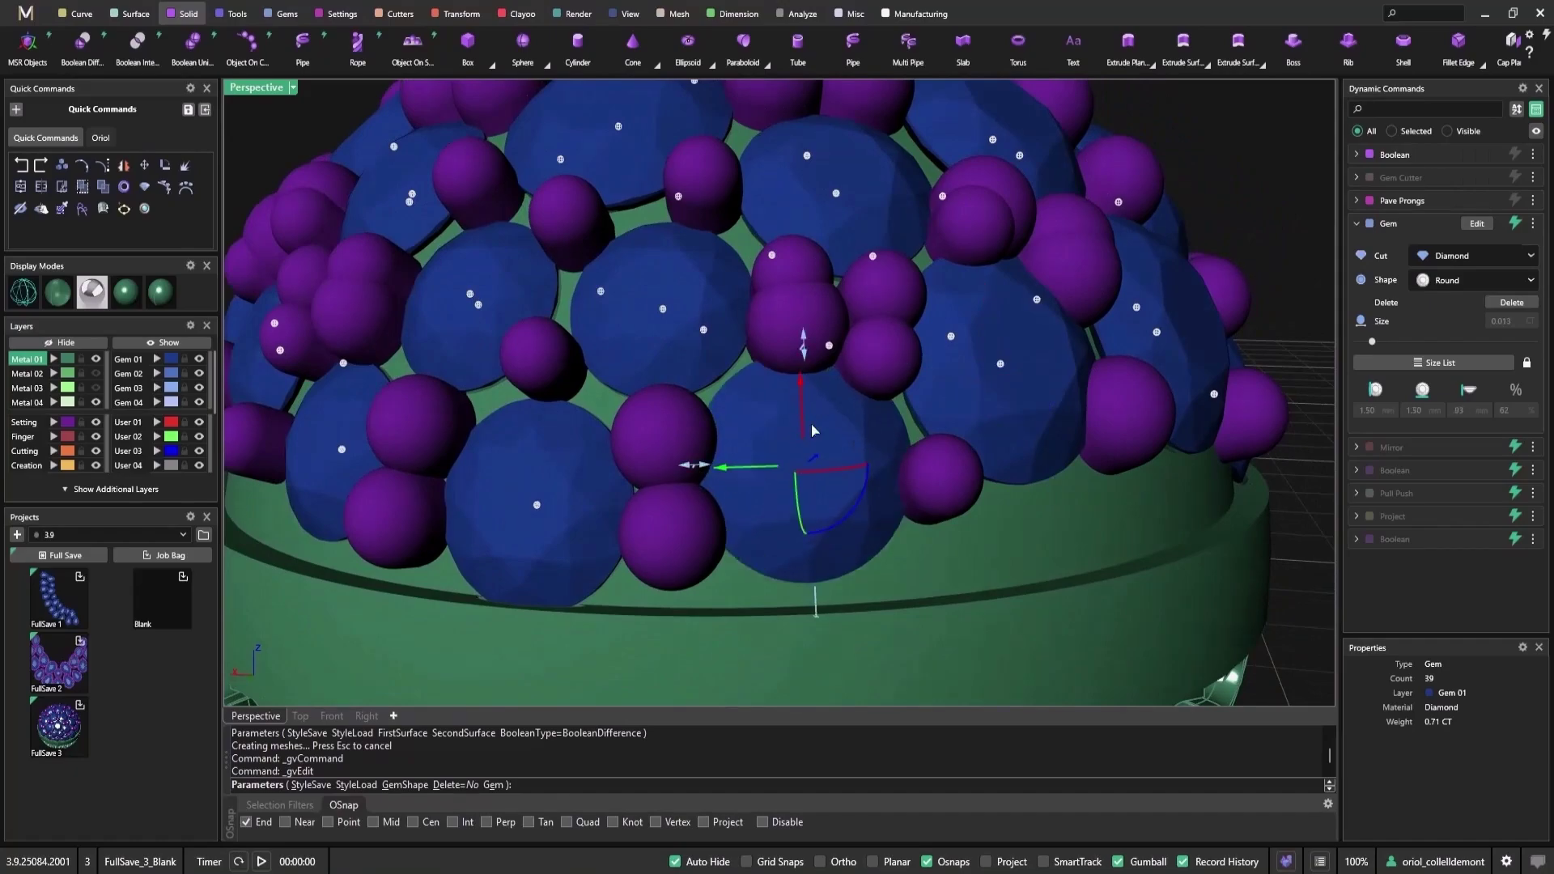
pyautogui.moveTo(814, 429); pyautogui.dragTo(805, 457, button='right')
pyautogui.moveTo(732, 511); pyautogui.dragTo(733, 516)
pyautogui.moveTo(733, 518); pyautogui.dragTo(984, 388, button='right')
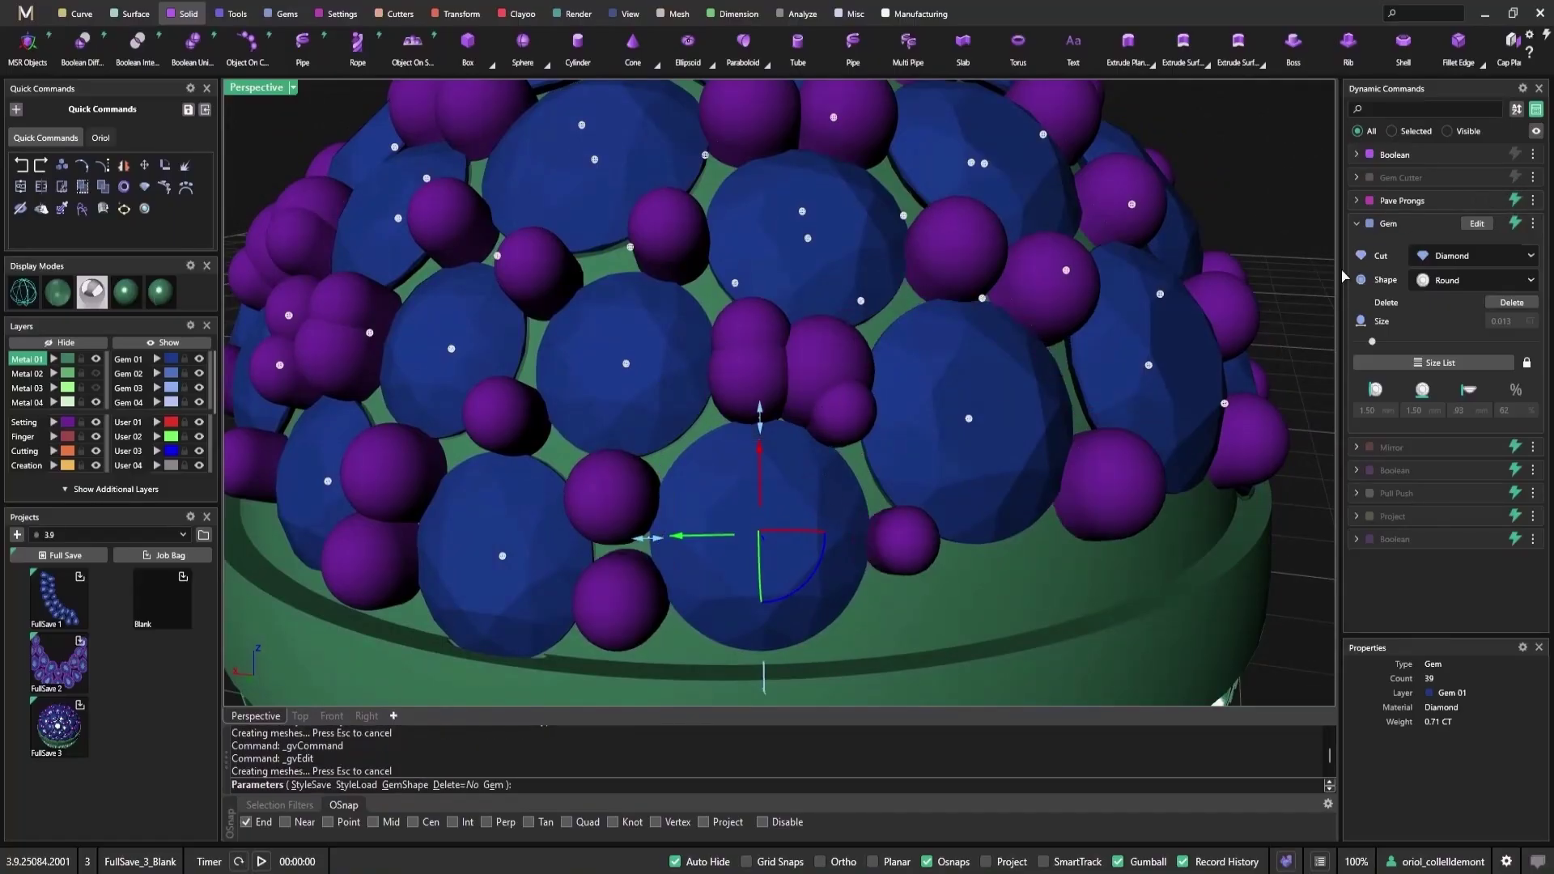
# - Resume live updating of the Gem Cutter and Boolean commands to check the cuts, and pause both again
pyautogui.click(1515, 180)
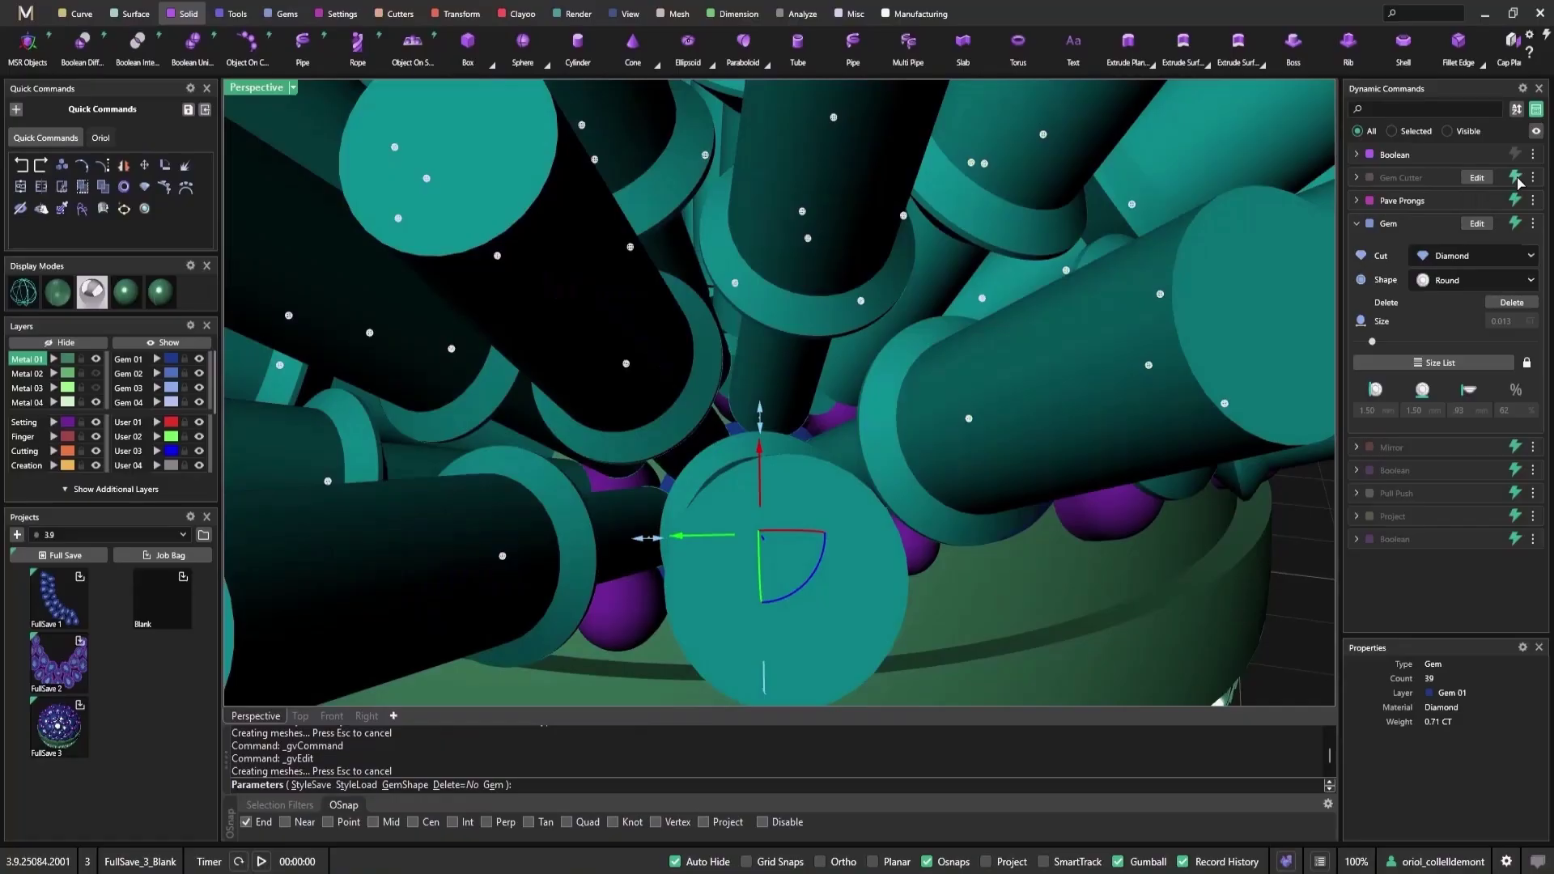
pyautogui.click(1518, 180)
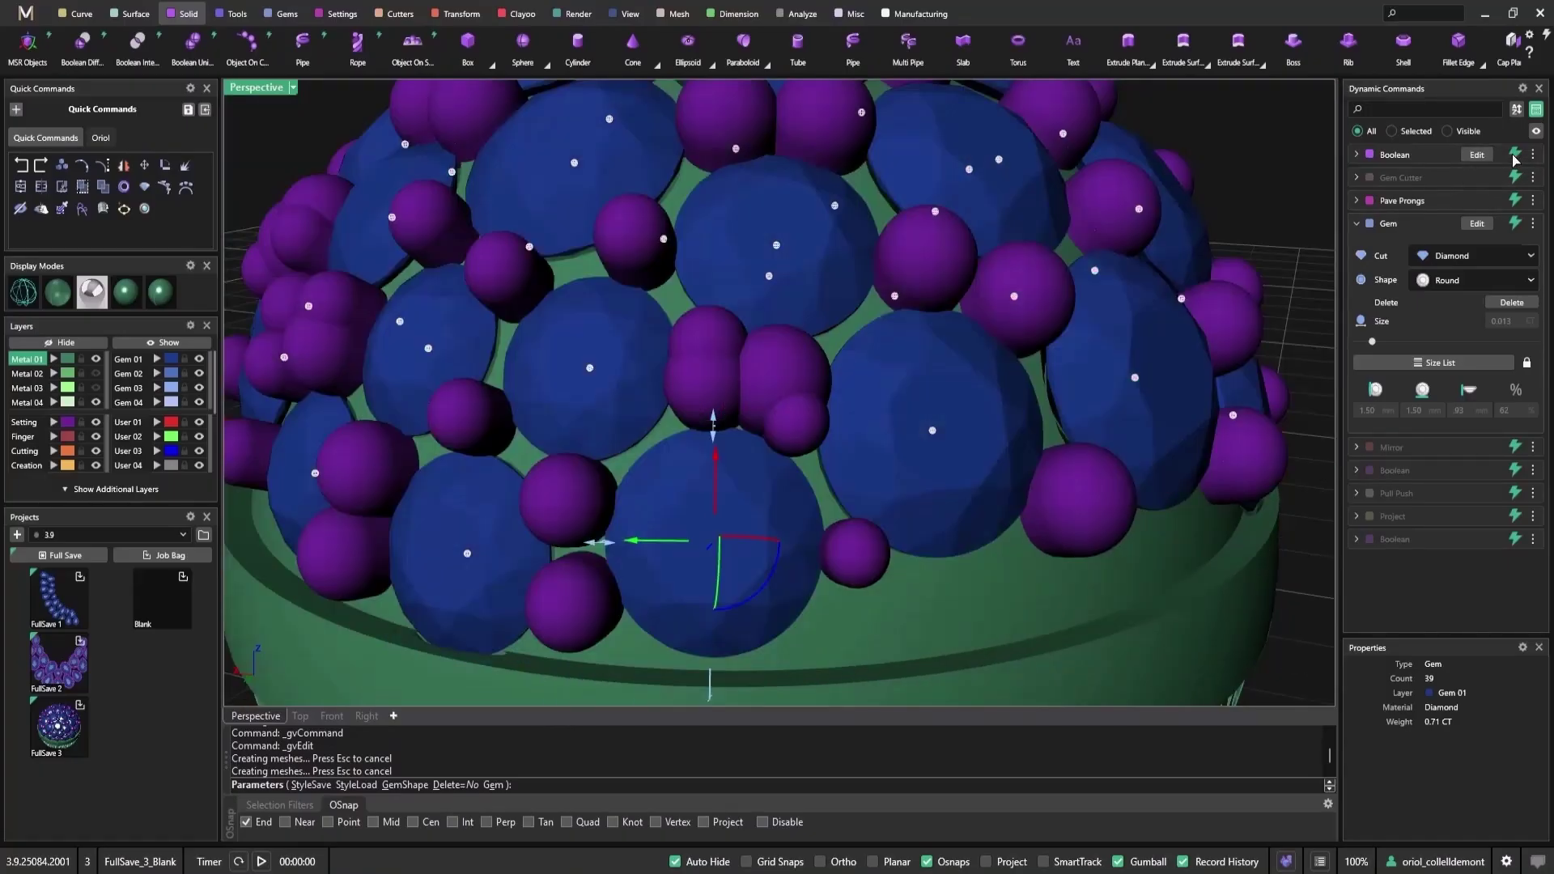
pyautogui.click(1514, 155)
pyautogui.click(1514, 178)
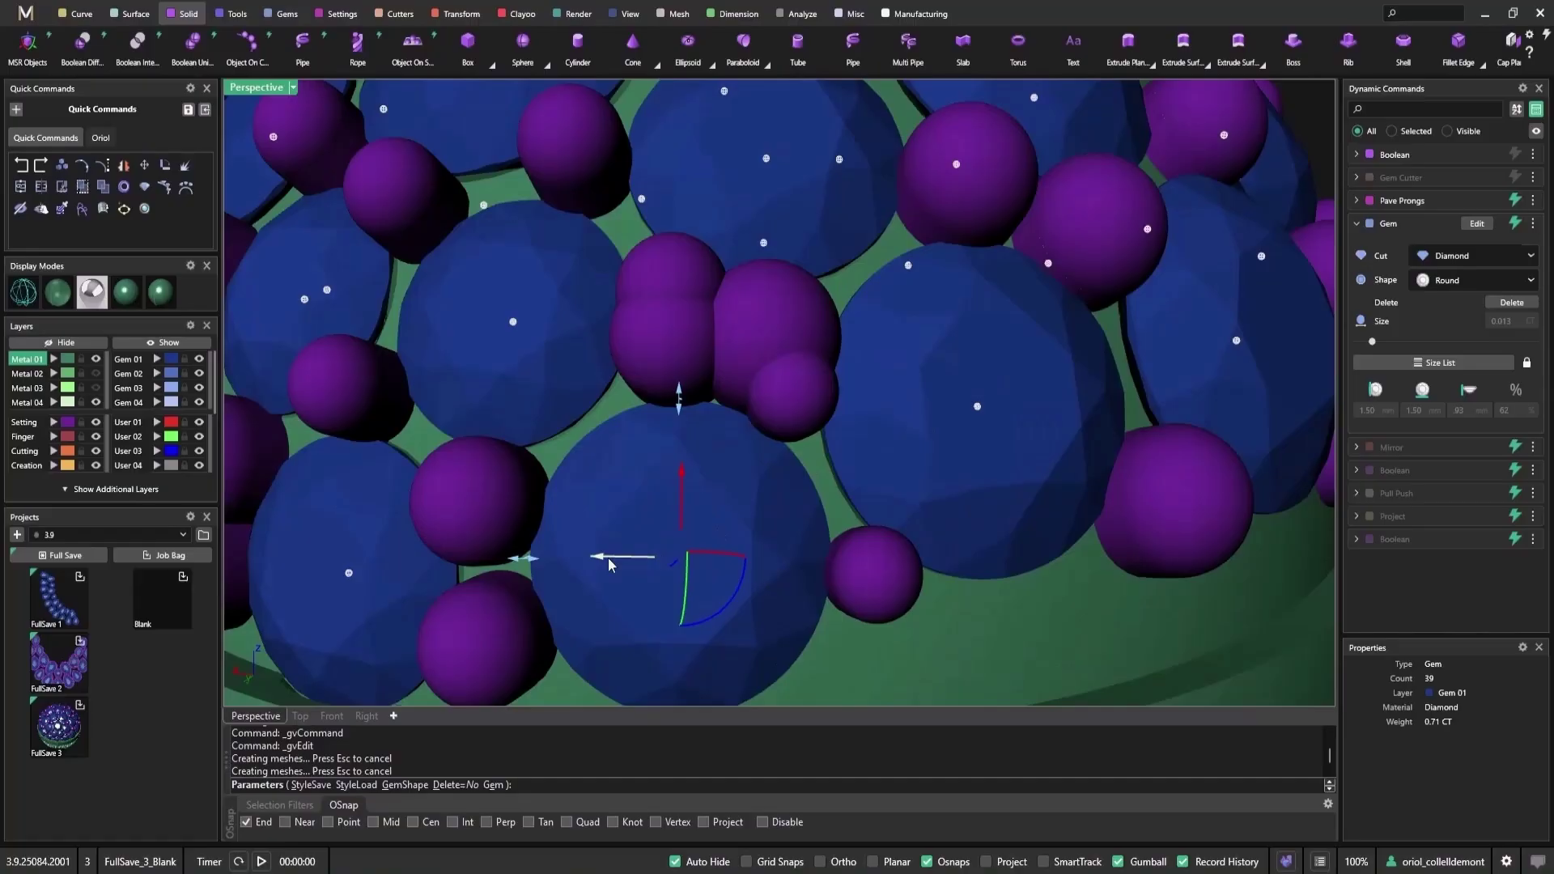
# - Nudge the selected lowest-row gem sideways and enlarge the gem just above it to 1.40 mm
pyautogui.moveTo(645, 558); pyautogui.dragTo(622, 560)
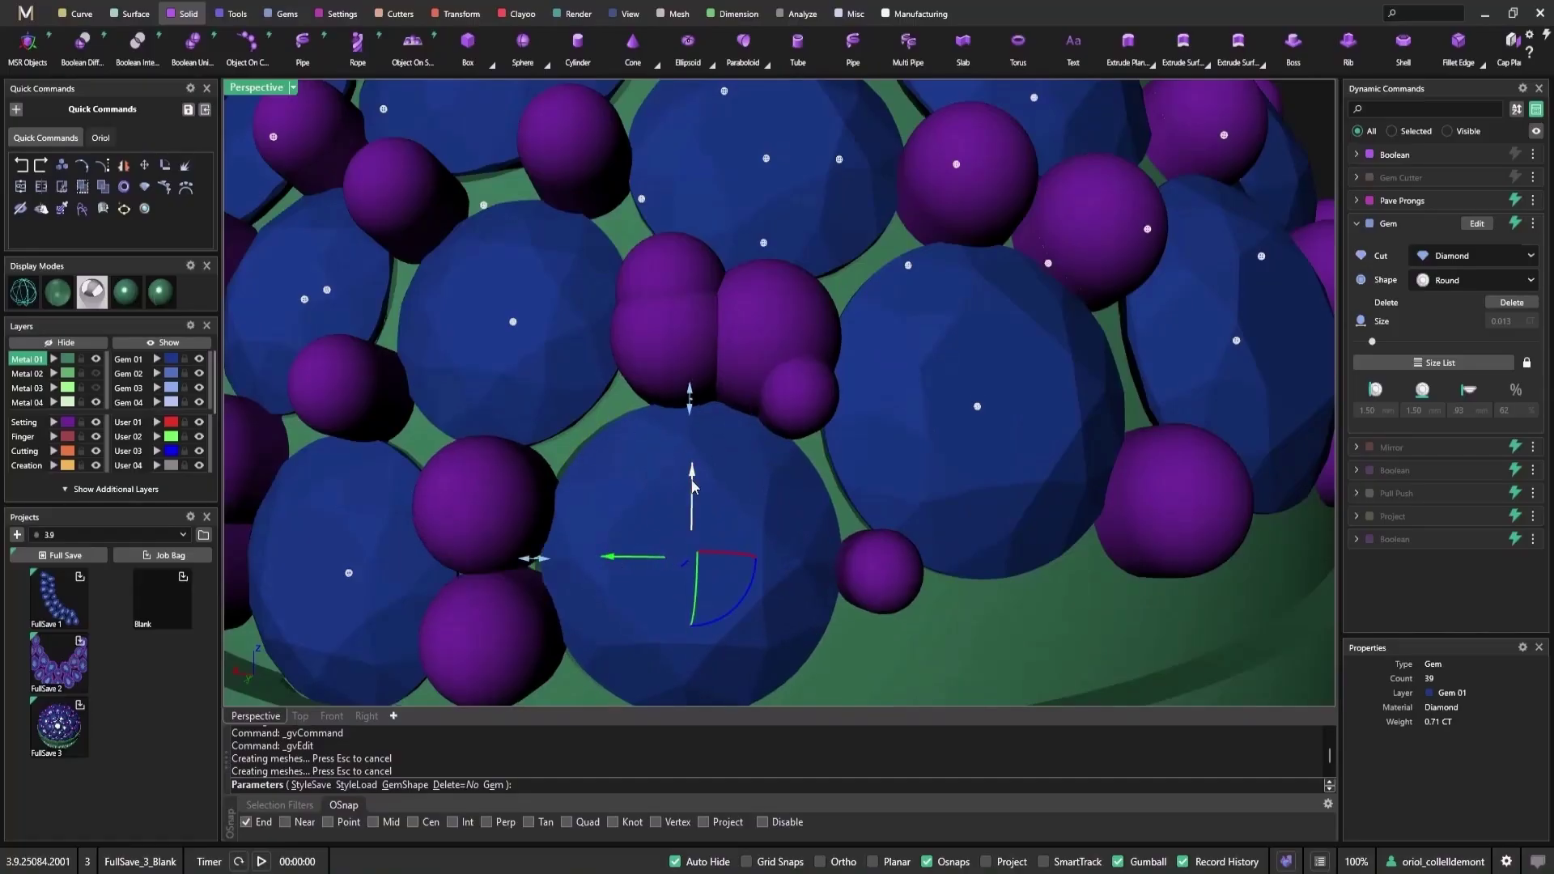
pyautogui.moveTo(692, 476); pyautogui.dragTo(679, 398, button='right')
pyautogui.click(719, 391)
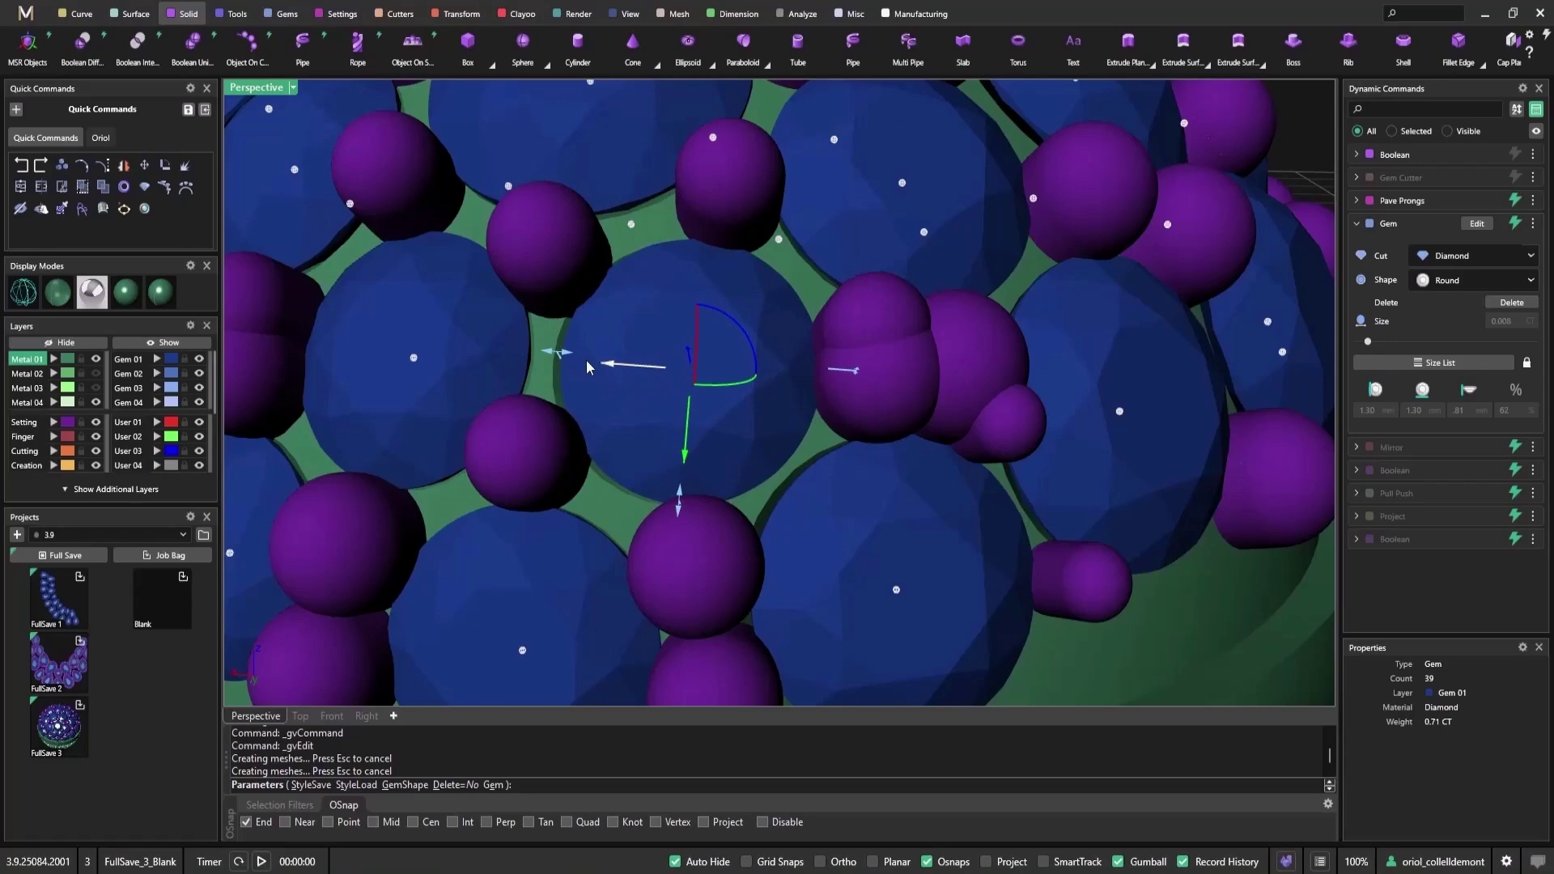
pyautogui.moveTo(553, 353); pyautogui.dragTo(548, 354)
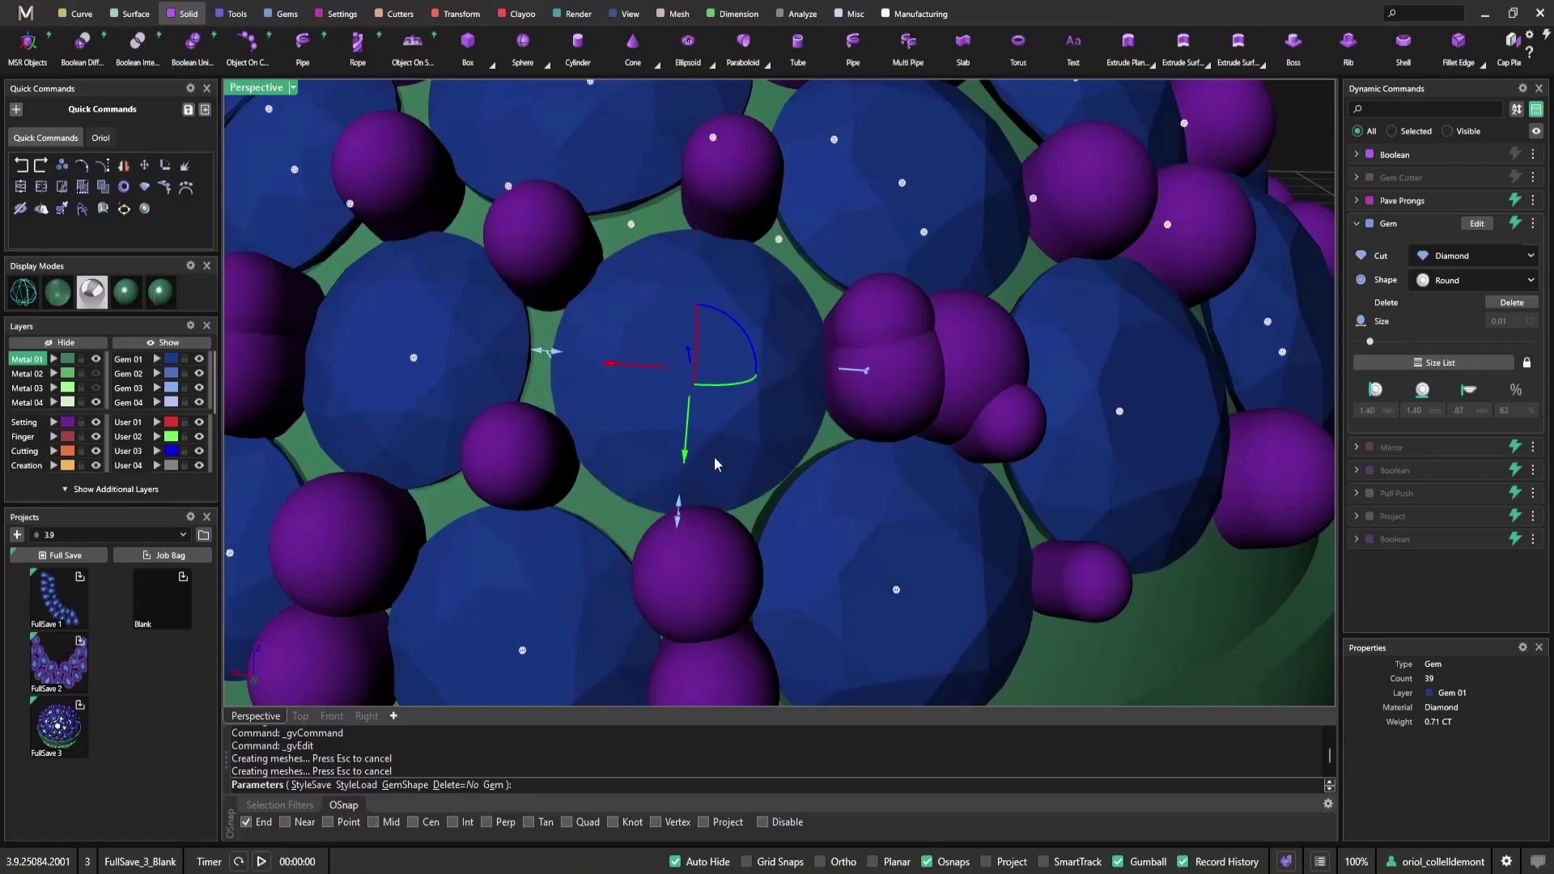
# - Reduce the 1.70 mm gem in the lower row to 1.50 mm and shift it down and slightly sideways
pyautogui.moveTo(739, 430); pyautogui.dragTo(727, 434, button='right')
pyautogui.moveTo(888, 435); pyautogui.dragTo(871, 441, button='right')
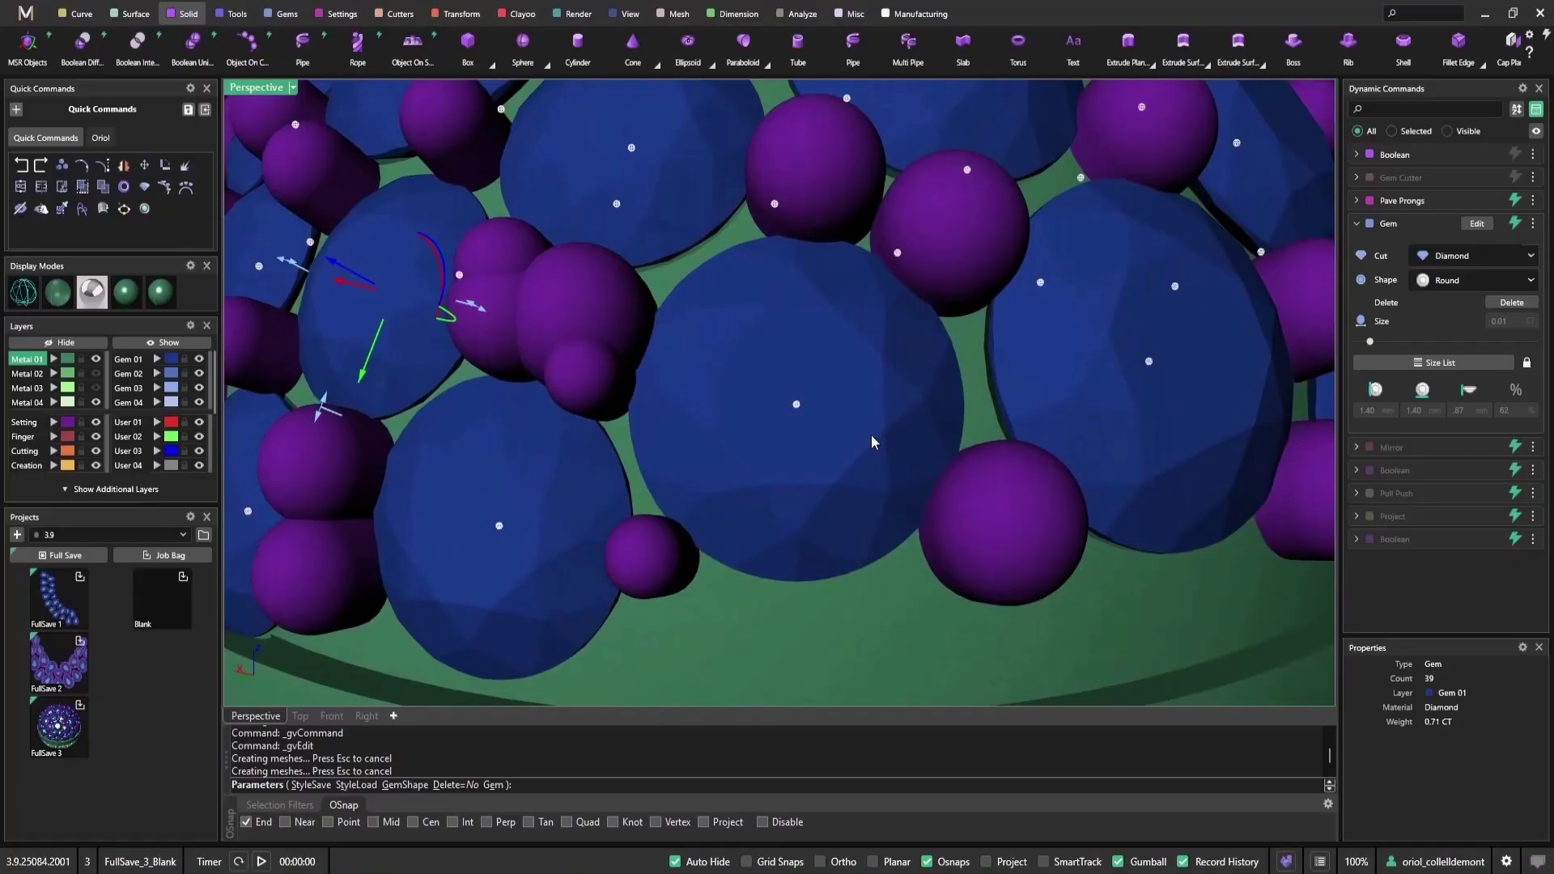
pyautogui.click(796, 407)
pyautogui.moveTo(712, 403); pyautogui.dragTo(643, 408)
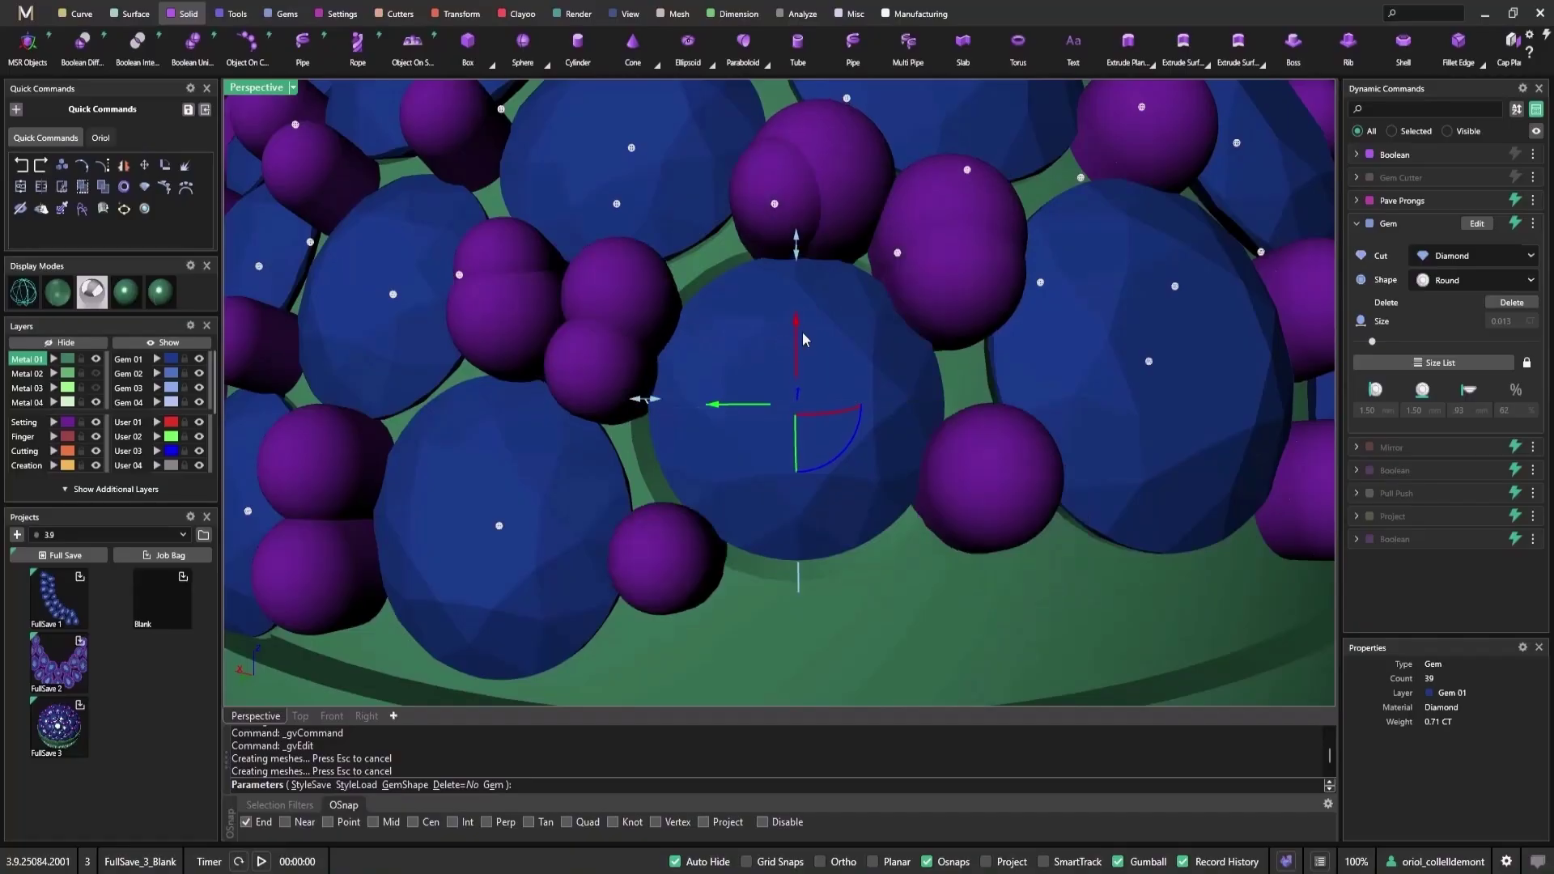
pyautogui.moveTo(796, 339); pyautogui.dragTo(801, 361)
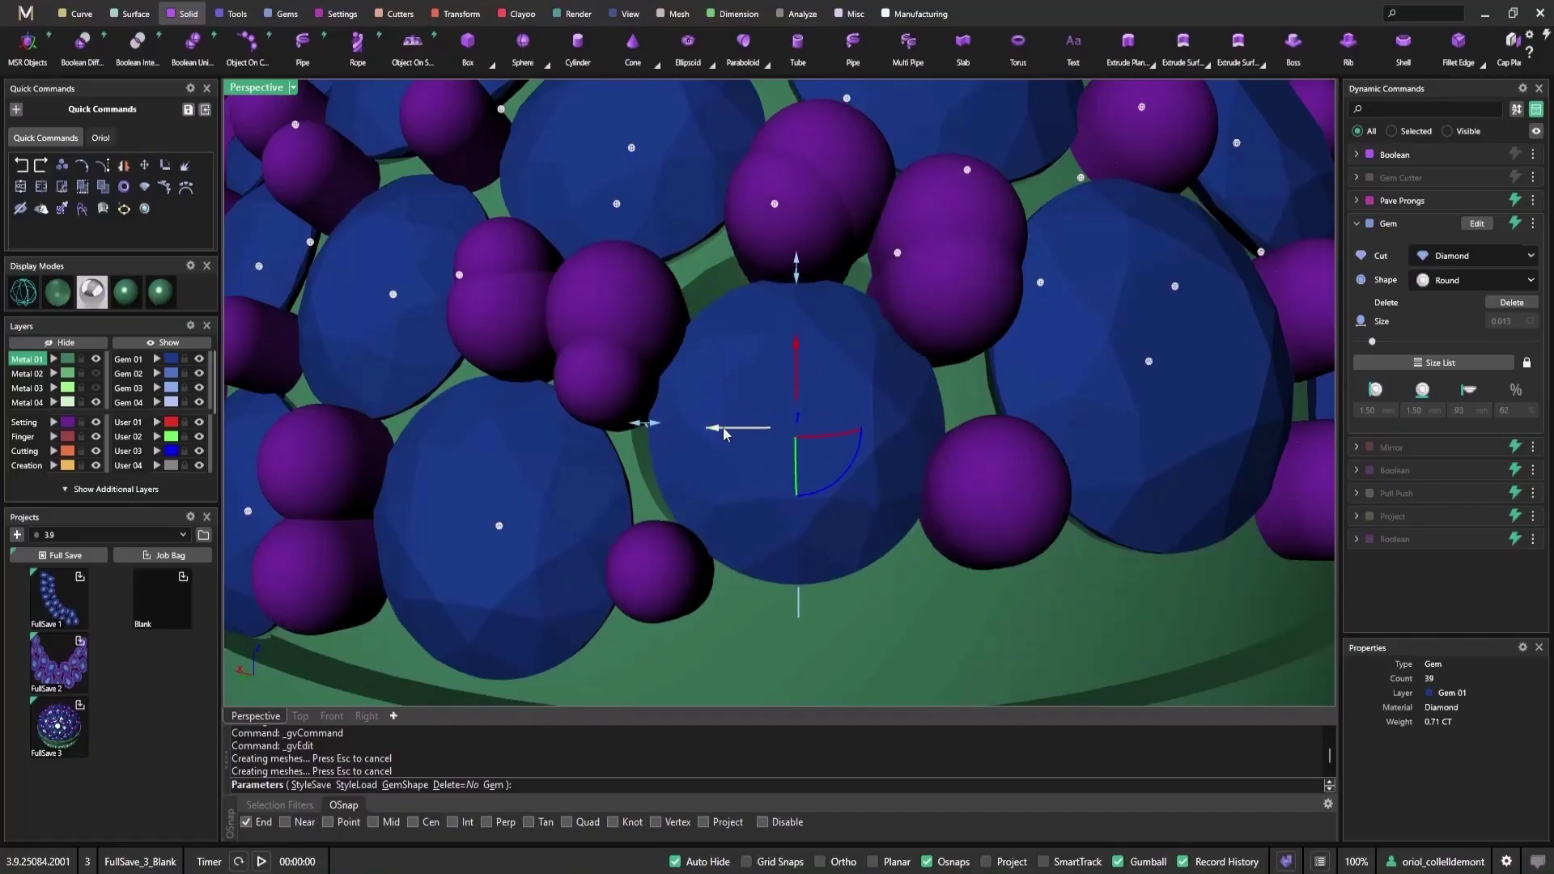
pyautogui.moveTo(719, 430); pyautogui.dragTo(725, 446)
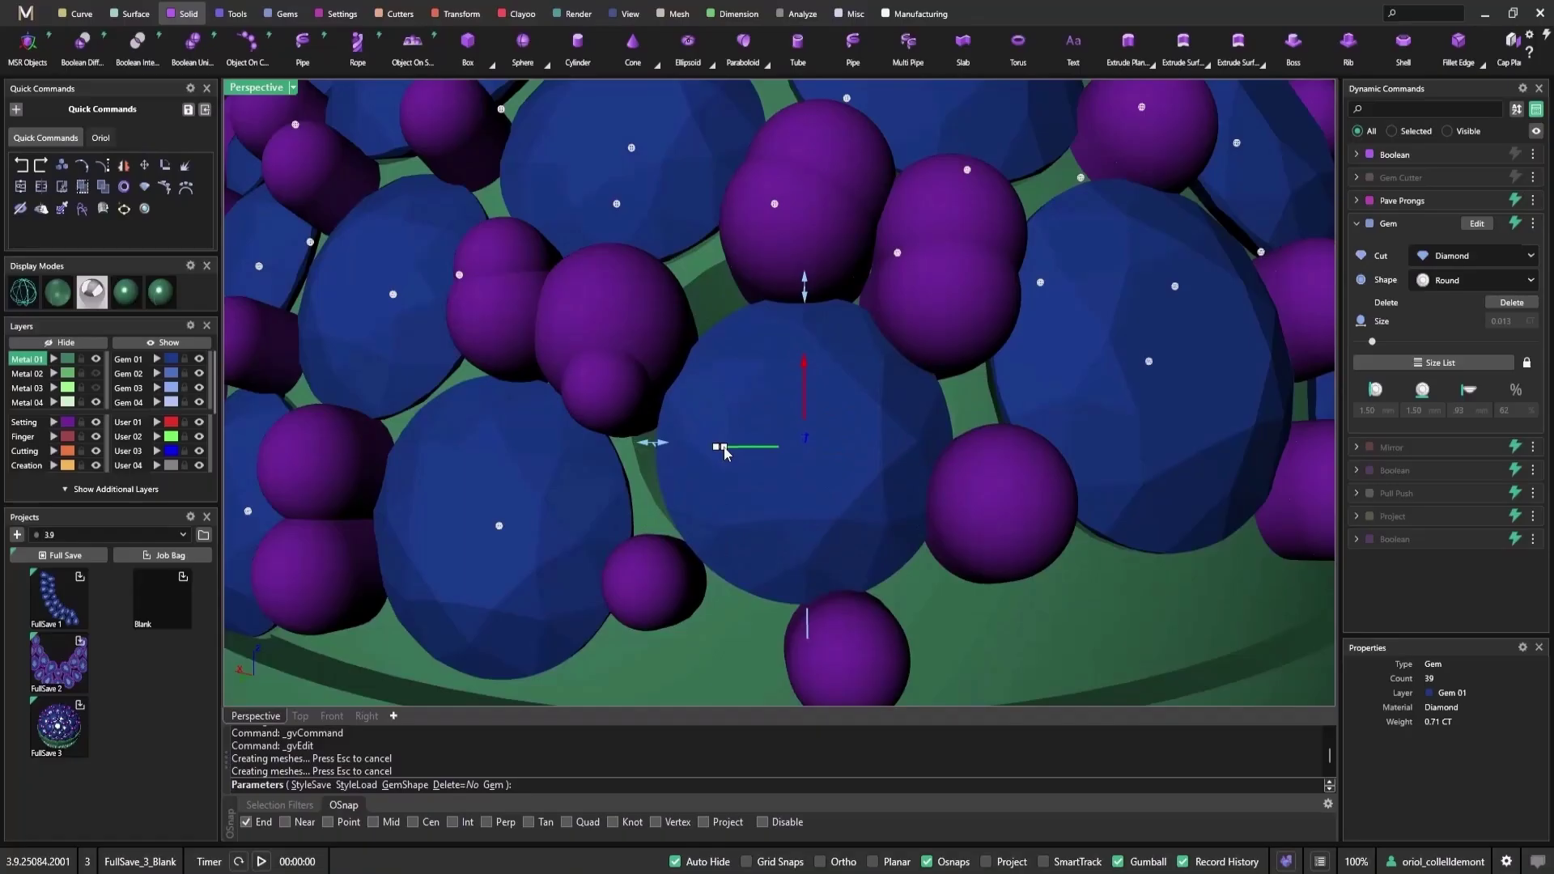
# - Shift the gem in the row above slightly down the dome and finish editing the gems
pyautogui.moveTo(739, 310); pyautogui.dragTo(830, 454, button='right')
pyautogui.moveTo(741, 344); pyautogui.dragTo(791, 317, button='right')
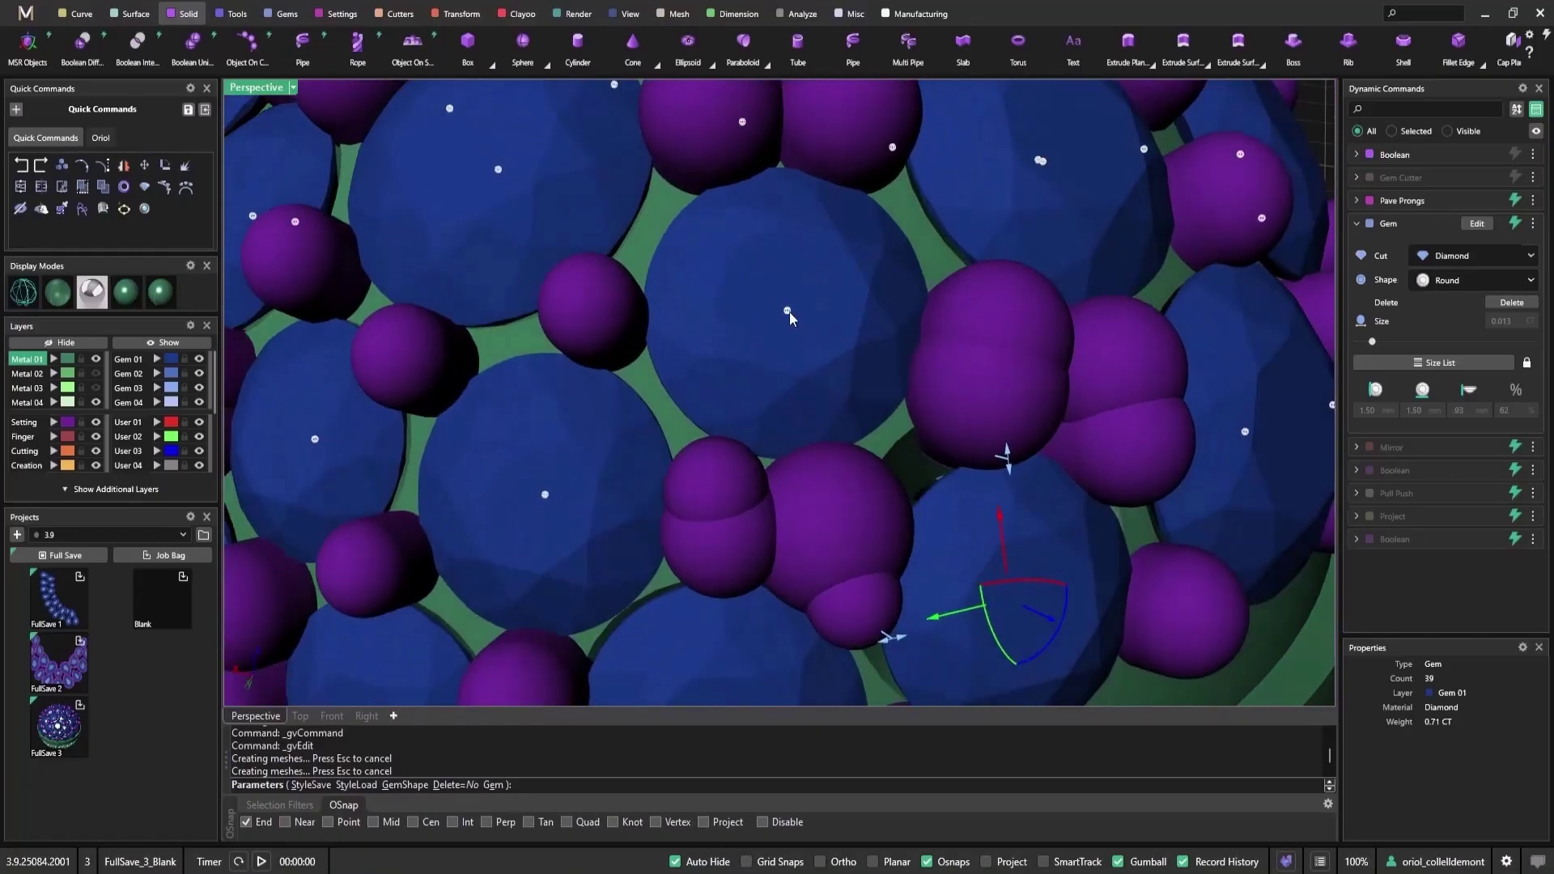
pyautogui.click(790, 319)
pyautogui.moveTo(795, 391); pyautogui.dragTo(790, 407)
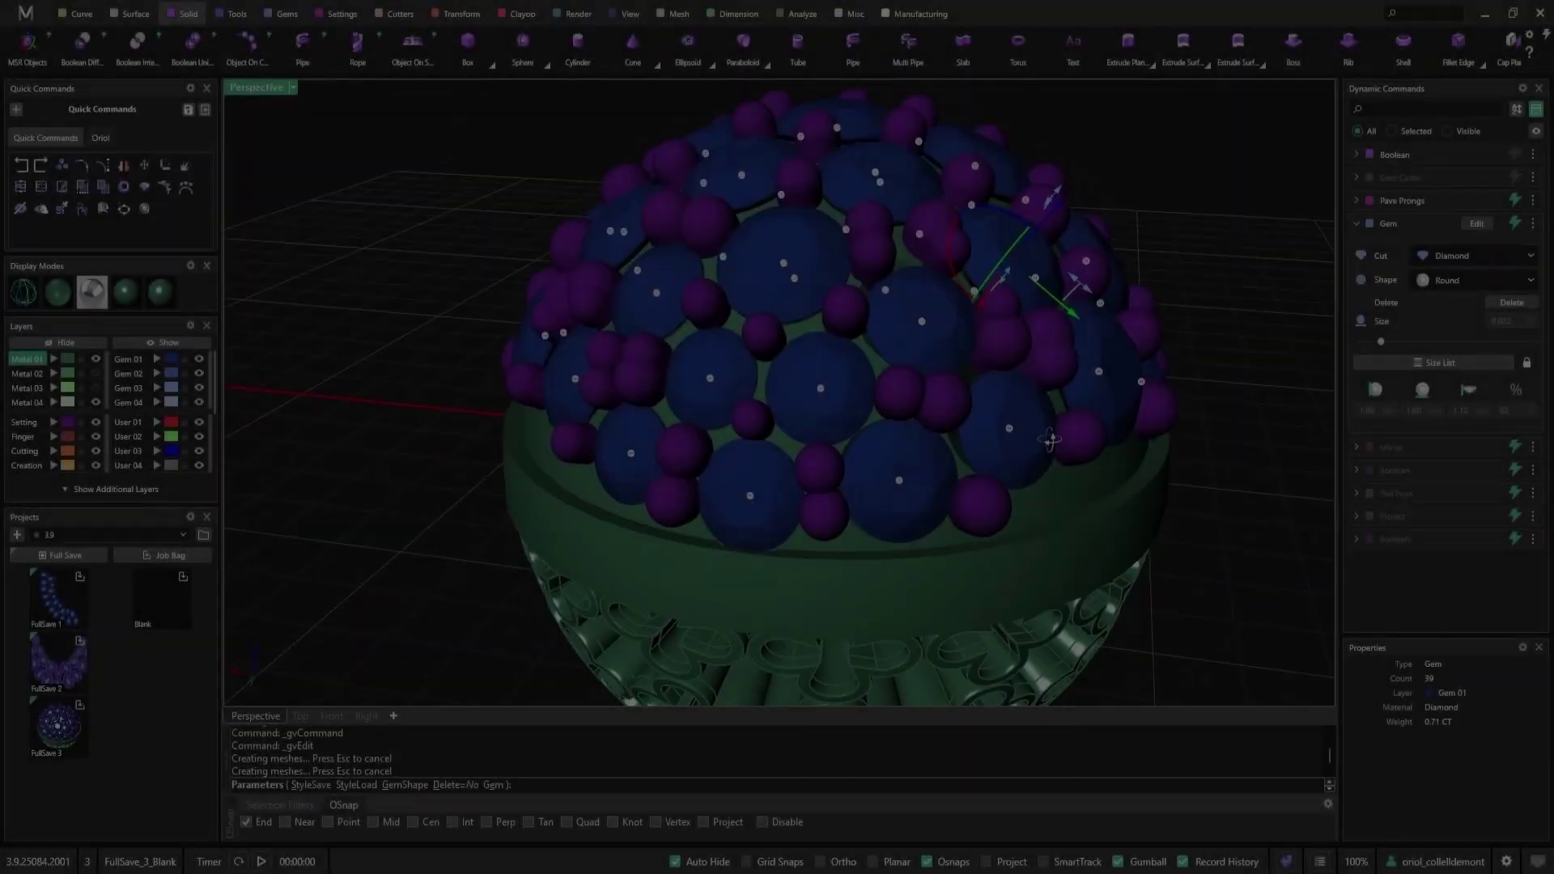
pyautogui.moveTo(1011, 405); pyautogui.dragTo(1265, 507, button='right')
pyautogui.rightClick(1263, 500)
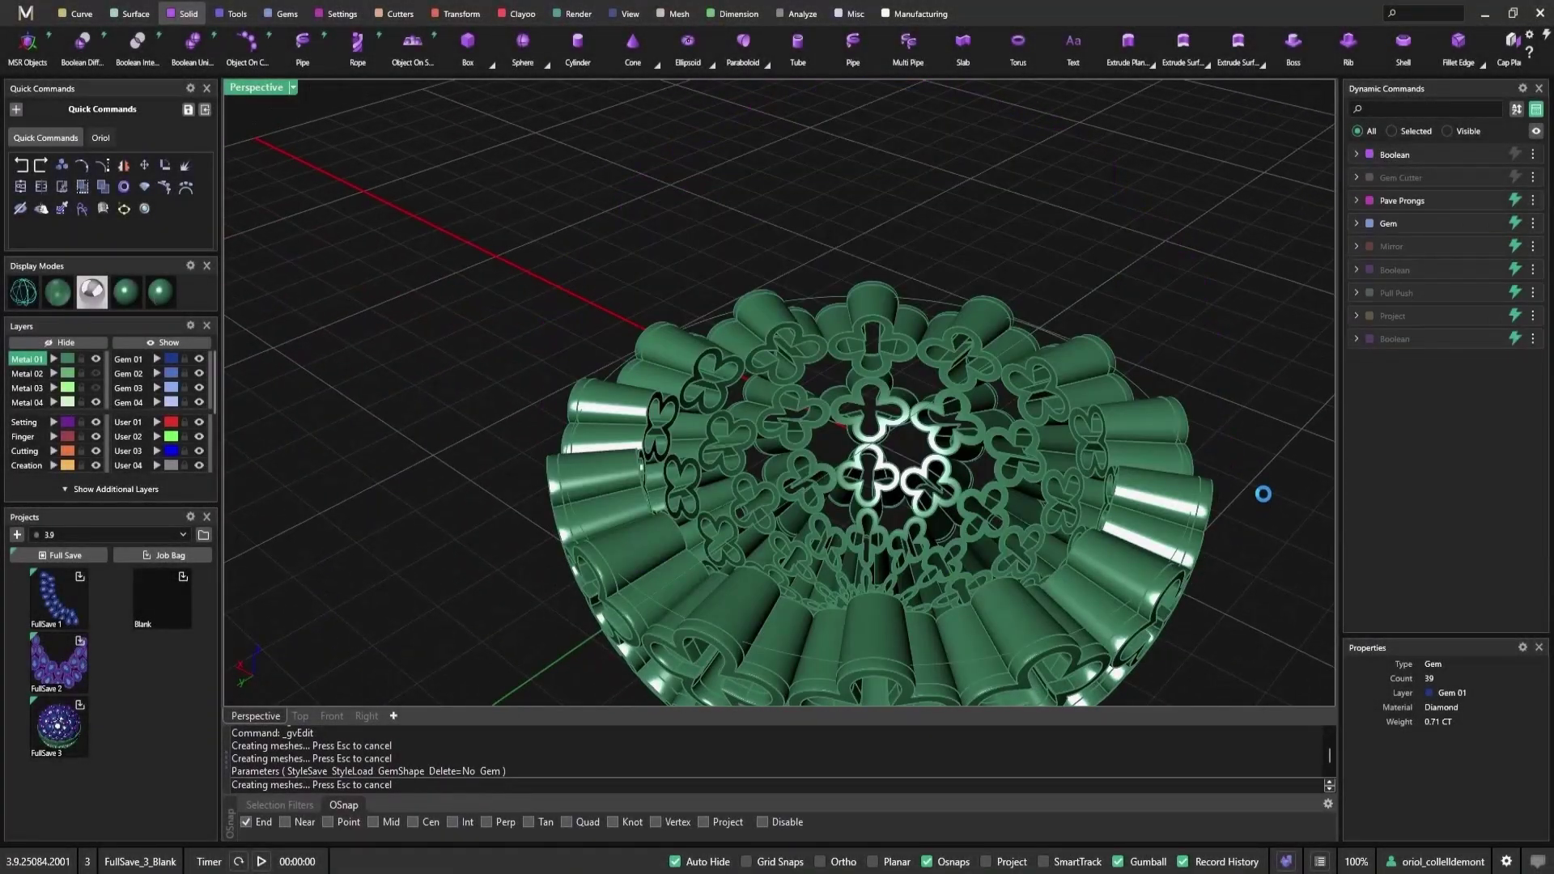
# - Turn live updating back on for the Gem Cutter and Boolean commands so the domed body follows the edited gems
pyautogui.moveTo(1081, 374); pyautogui.dragTo(1095, 349, button='right')
pyautogui.scroll(3, 868, 440)
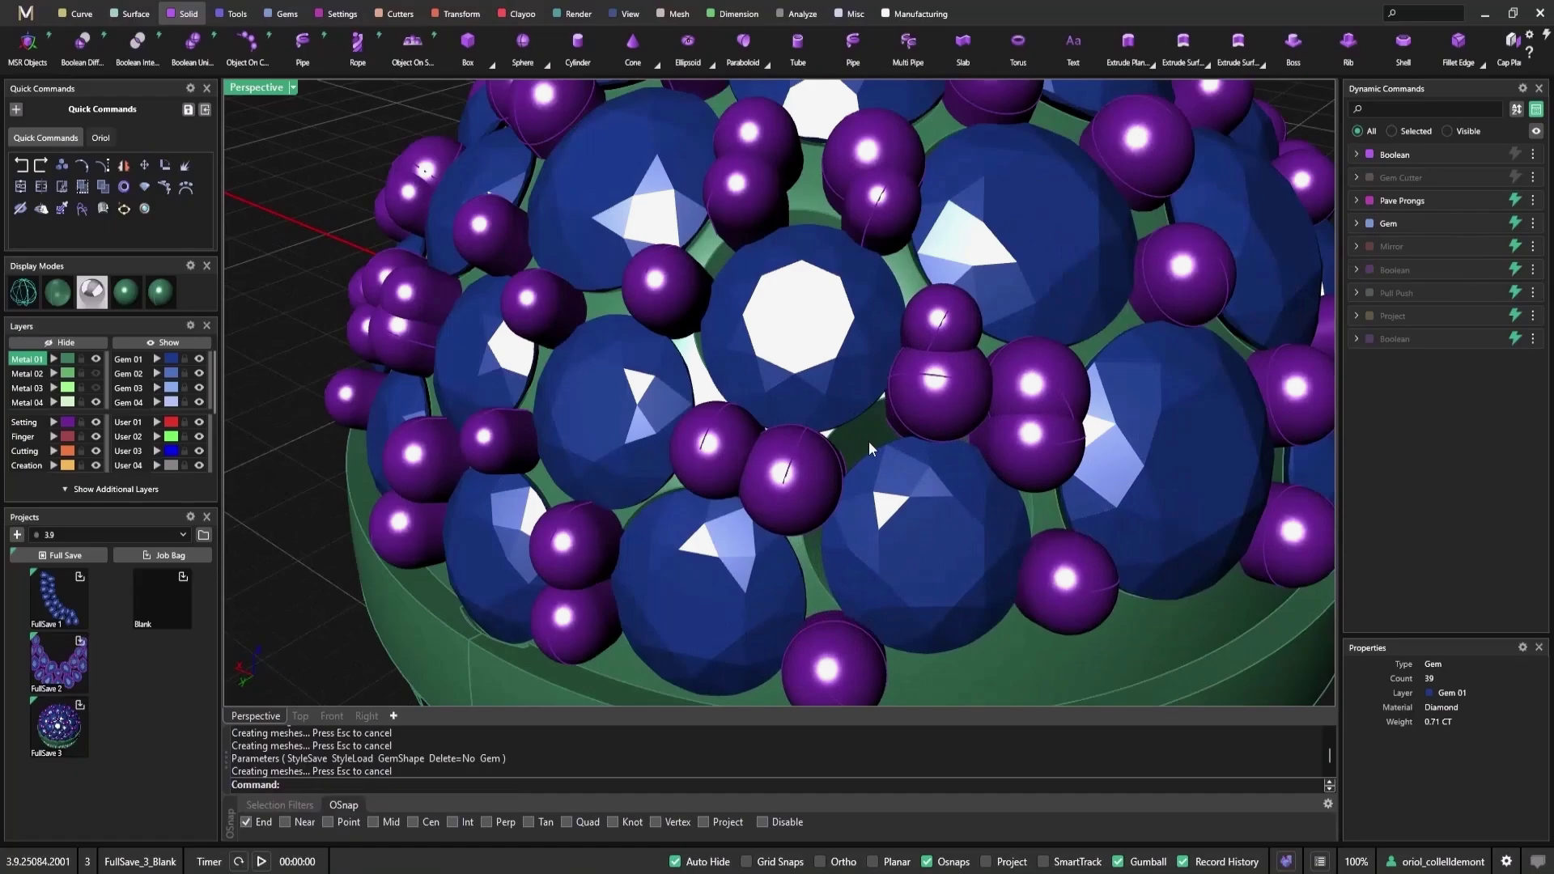
pyautogui.scroll(-3, 858, 428)
pyautogui.moveTo(858, 427); pyautogui.dragTo(878, 454, button='right')
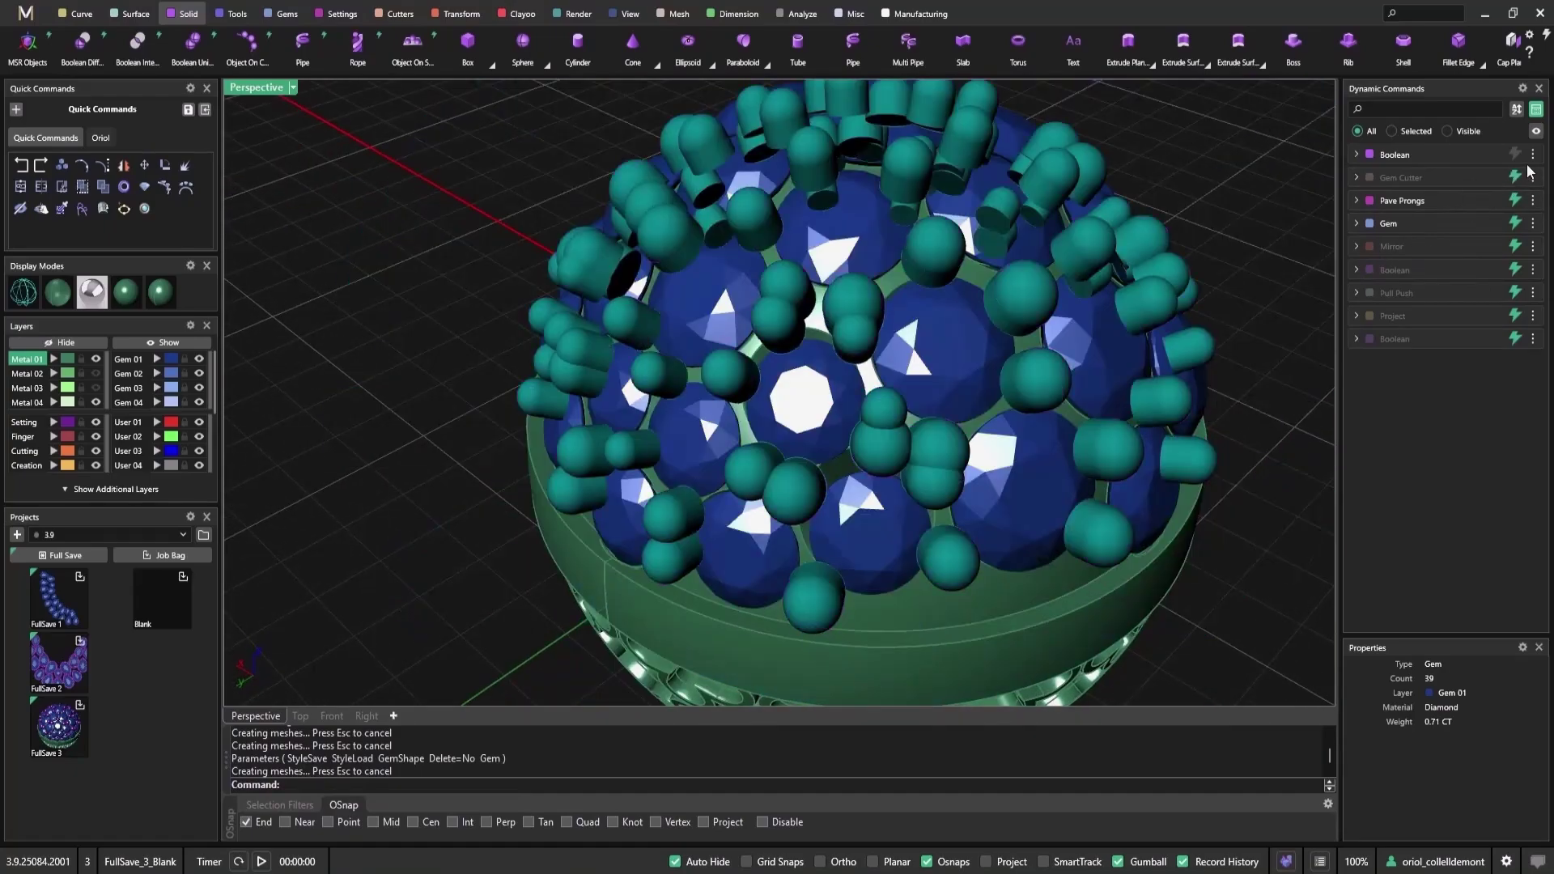
pyautogui.click(1515, 154)
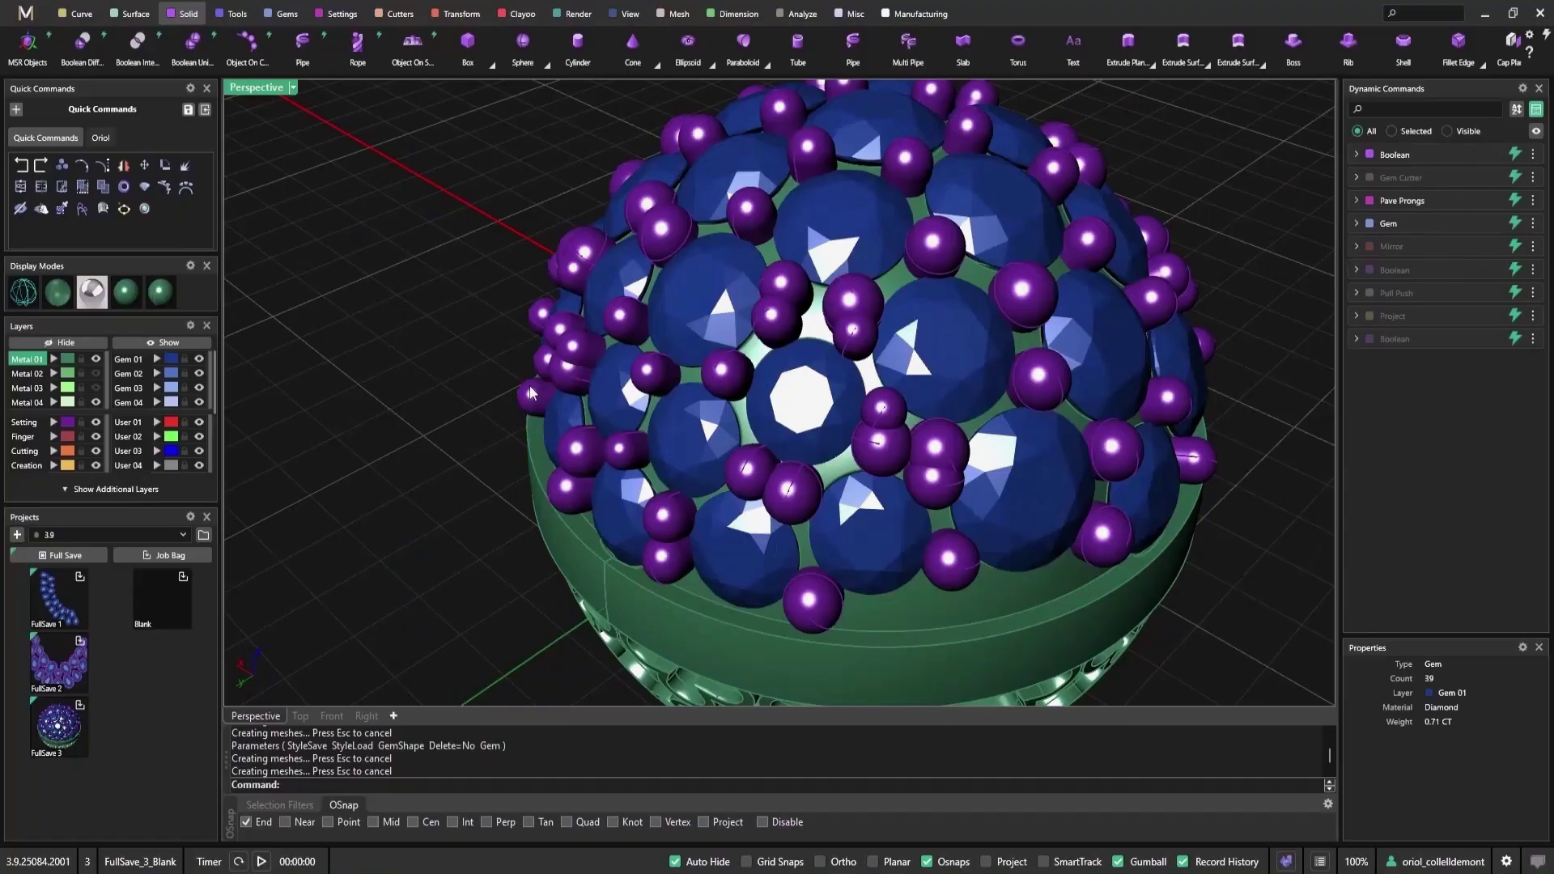
pyautogui.scroll(-8, 882, 523)
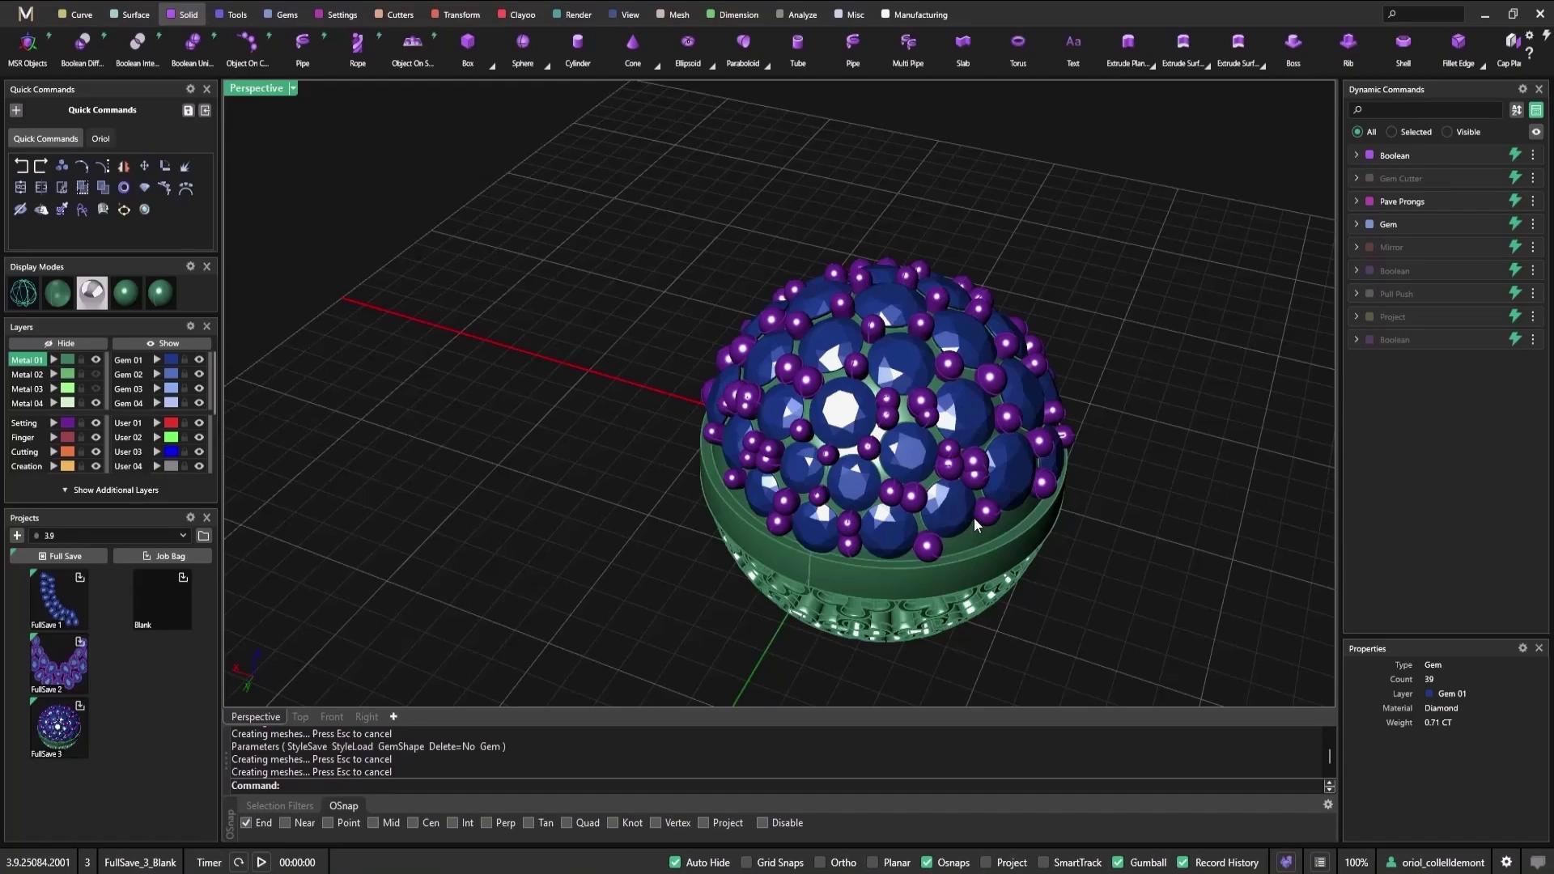
pyautogui.click(1514, 179)
pyautogui.moveTo(1182, 506); pyautogui.dragTo(1103, 496, button='right')
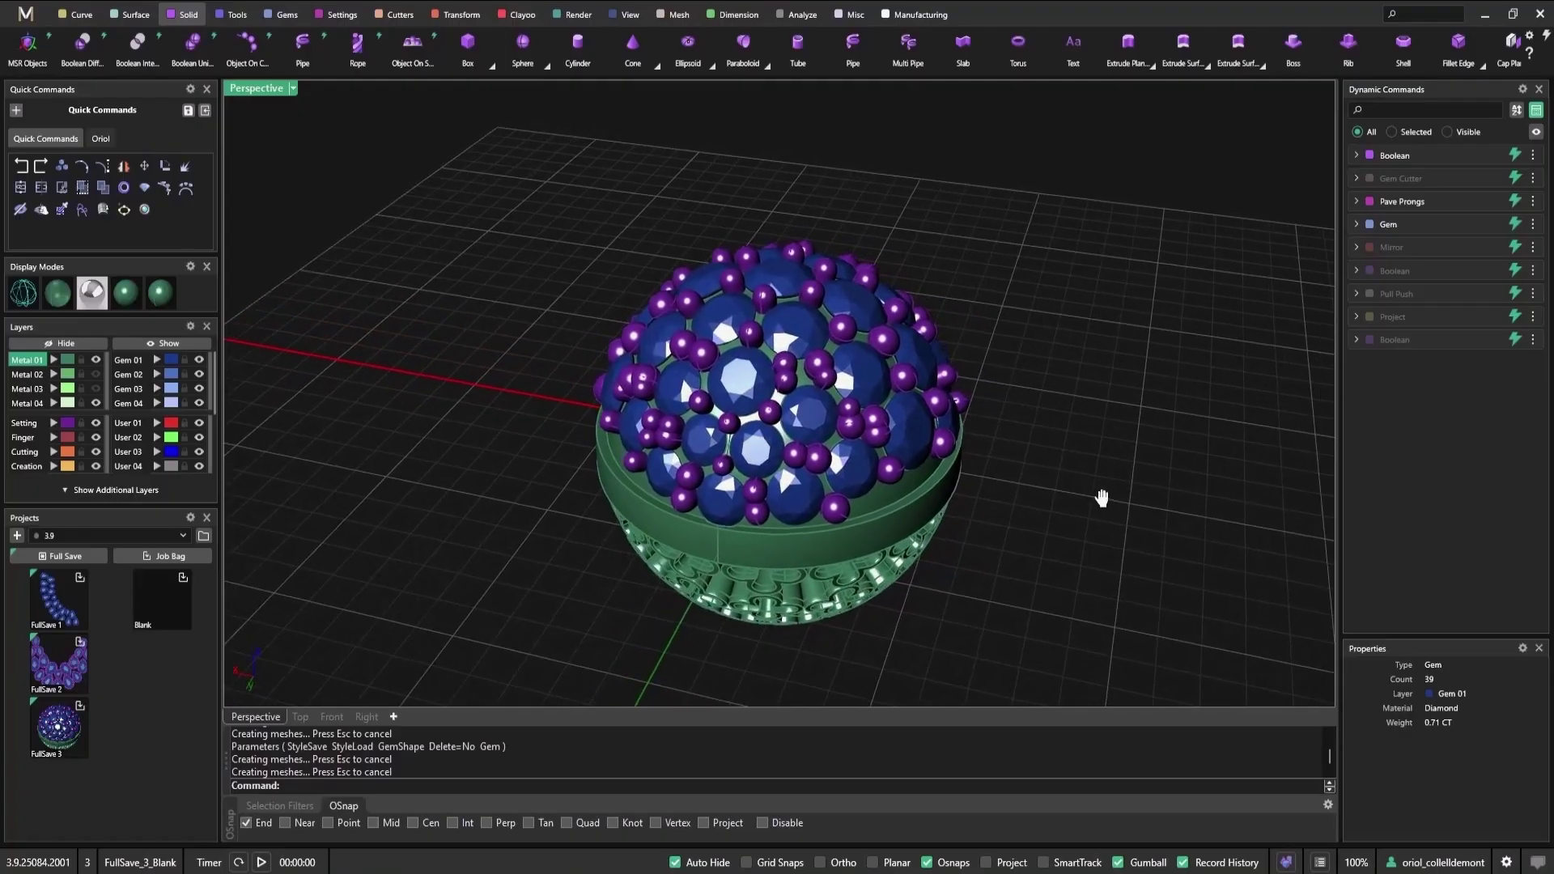